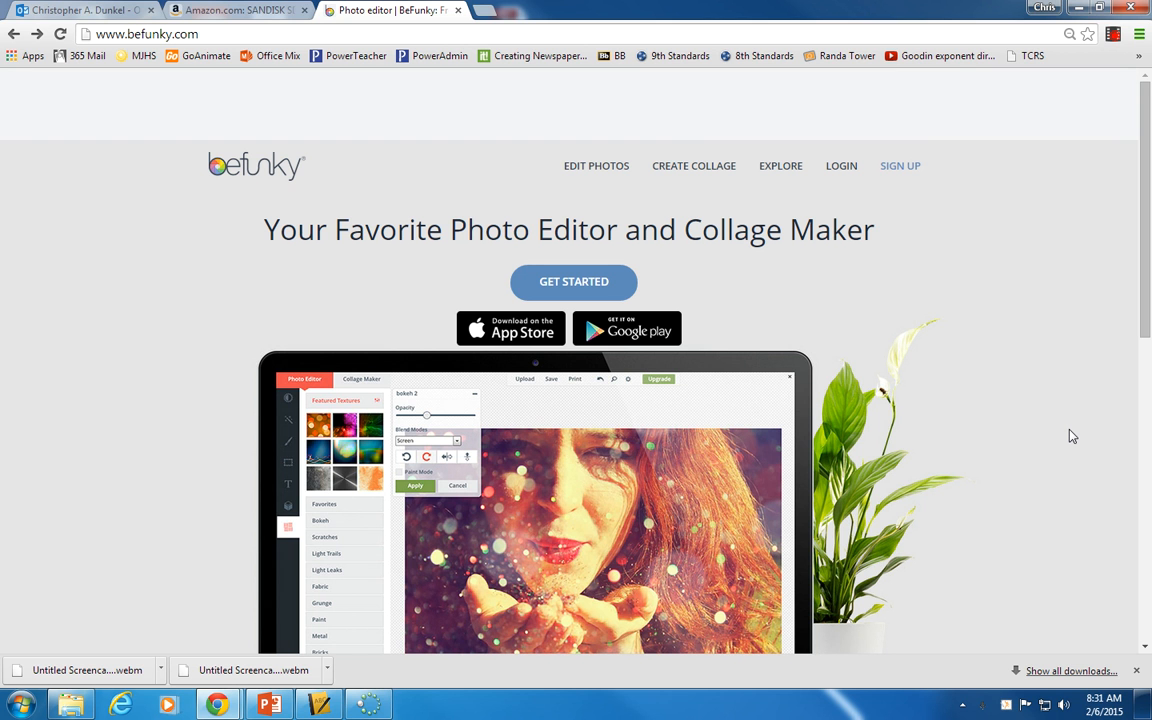
# Step: Open the BeFunky photo editor and load the sample photo
pyautogui.click(1136, 670)
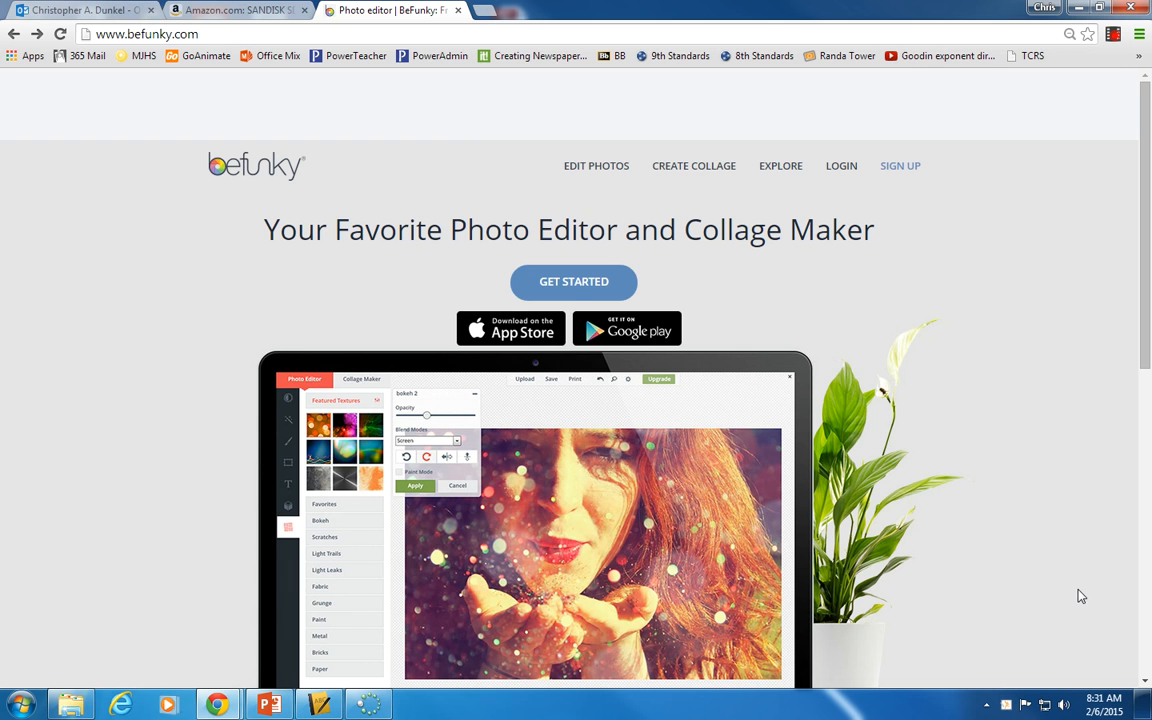
pyautogui.click(600, 282)
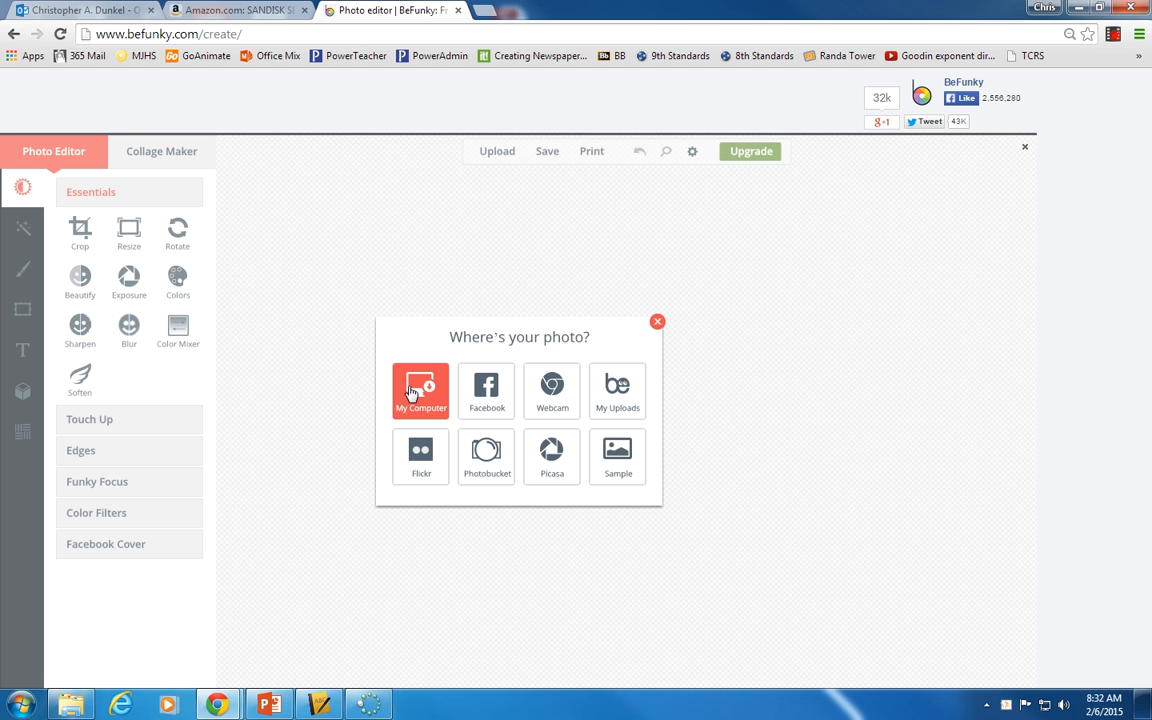
pyautogui.click(623, 466)
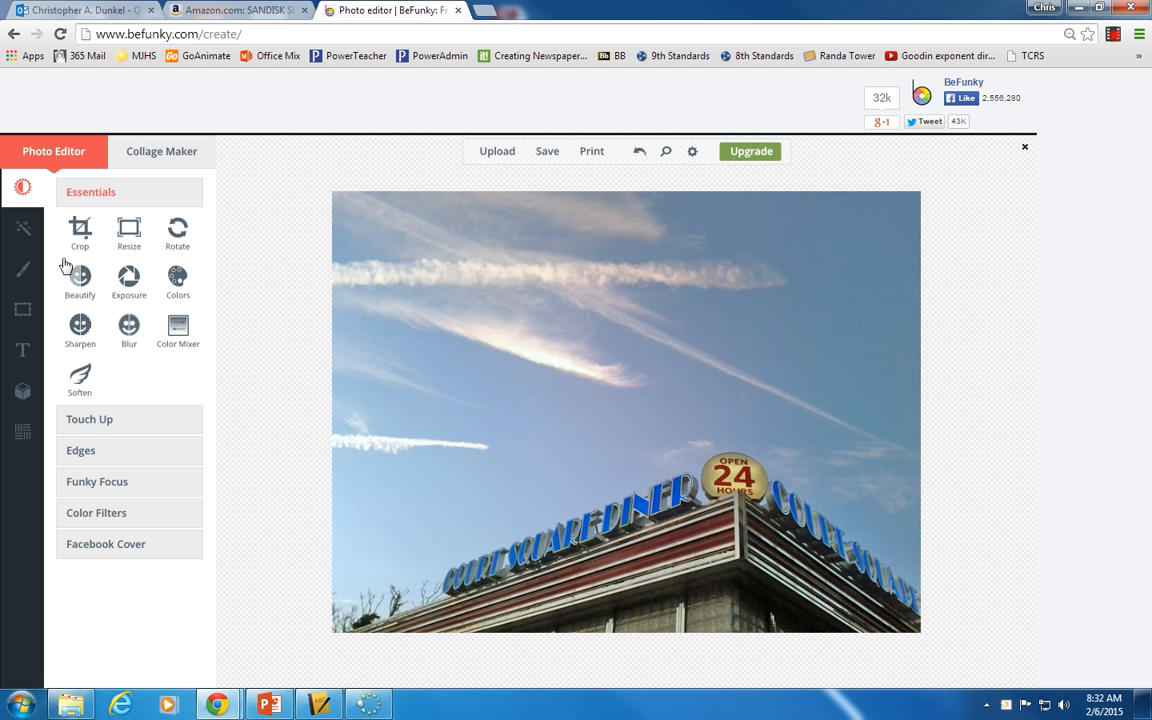
# Step: Crop the photo to about 767 by 290 around the diner roof, including its blue lettering and the 24-hour sign
pyautogui.click(80, 231)
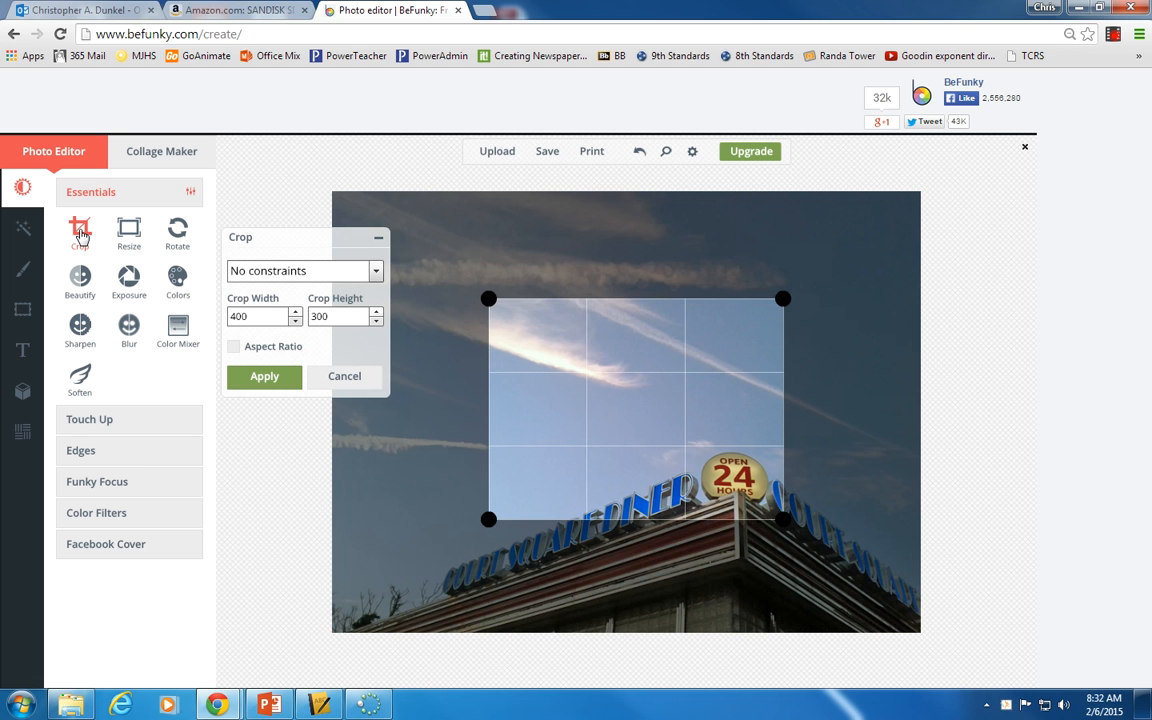
pyautogui.moveTo(625, 396); pyautogui.dragTo(682, 449)
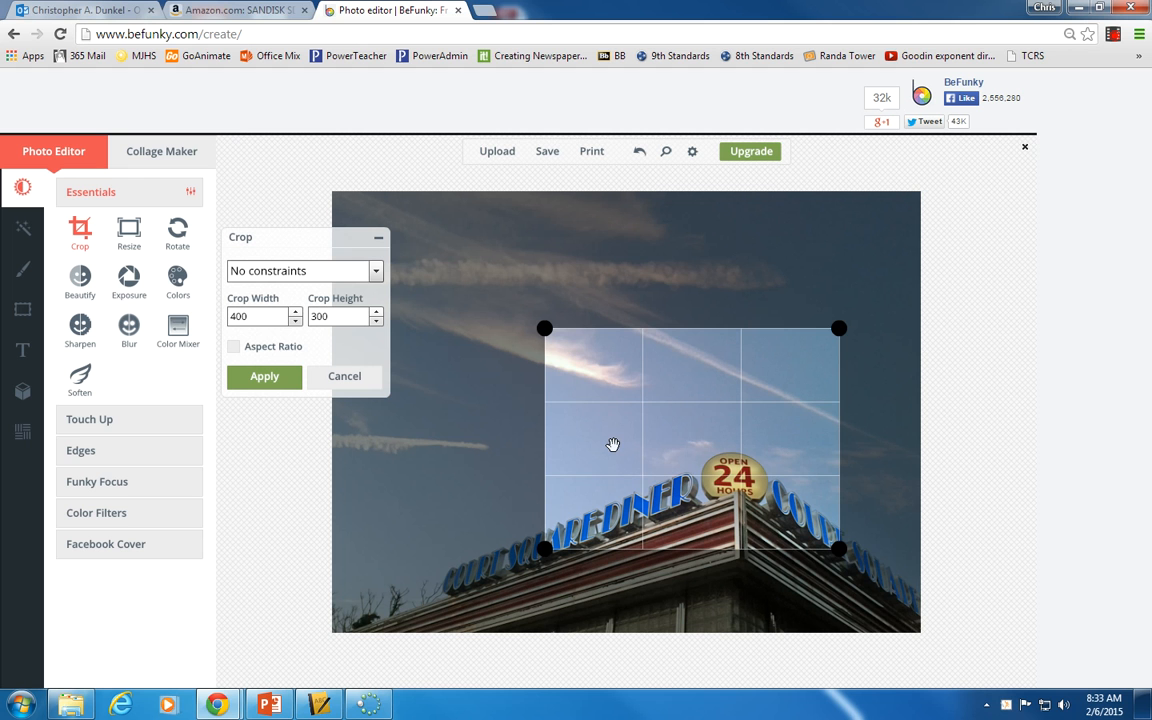
pyautogui.moveTo(613, 444); pyautogui.dragTo(649, 474)
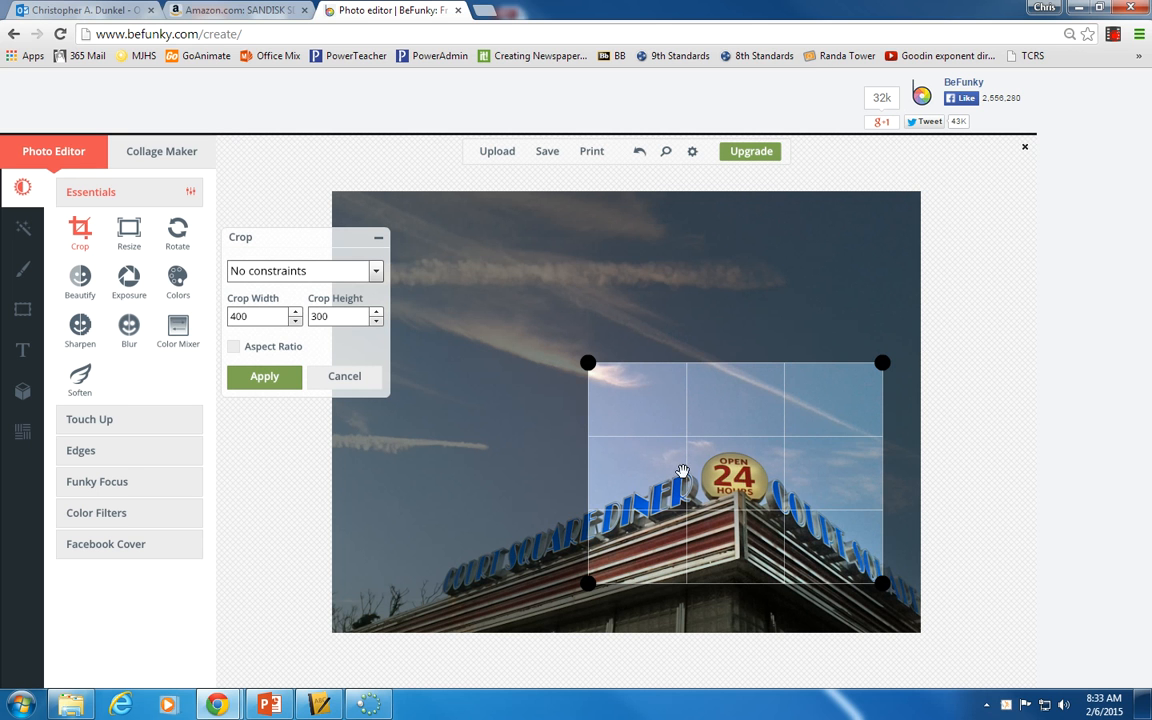
pyautogui.moveTo(615, 425); pyautogui.dragTo(635, 509)
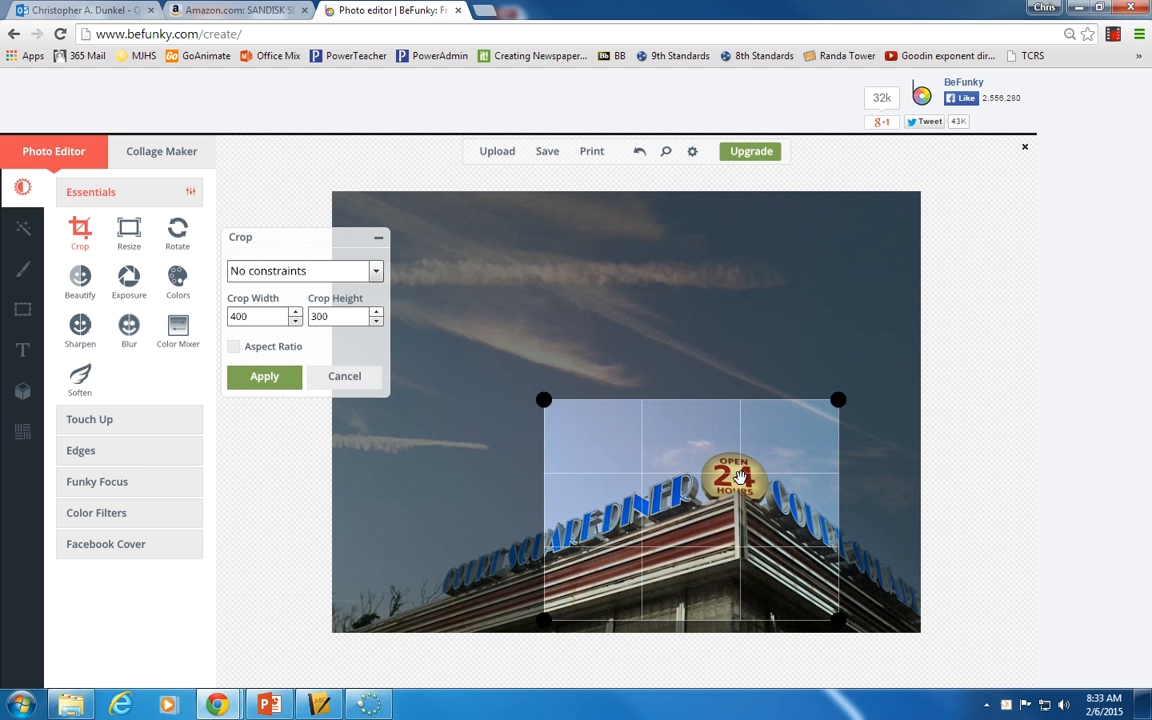
pyautogui.moveTo(636, 530); pyautogui.dragTo(636, 532)
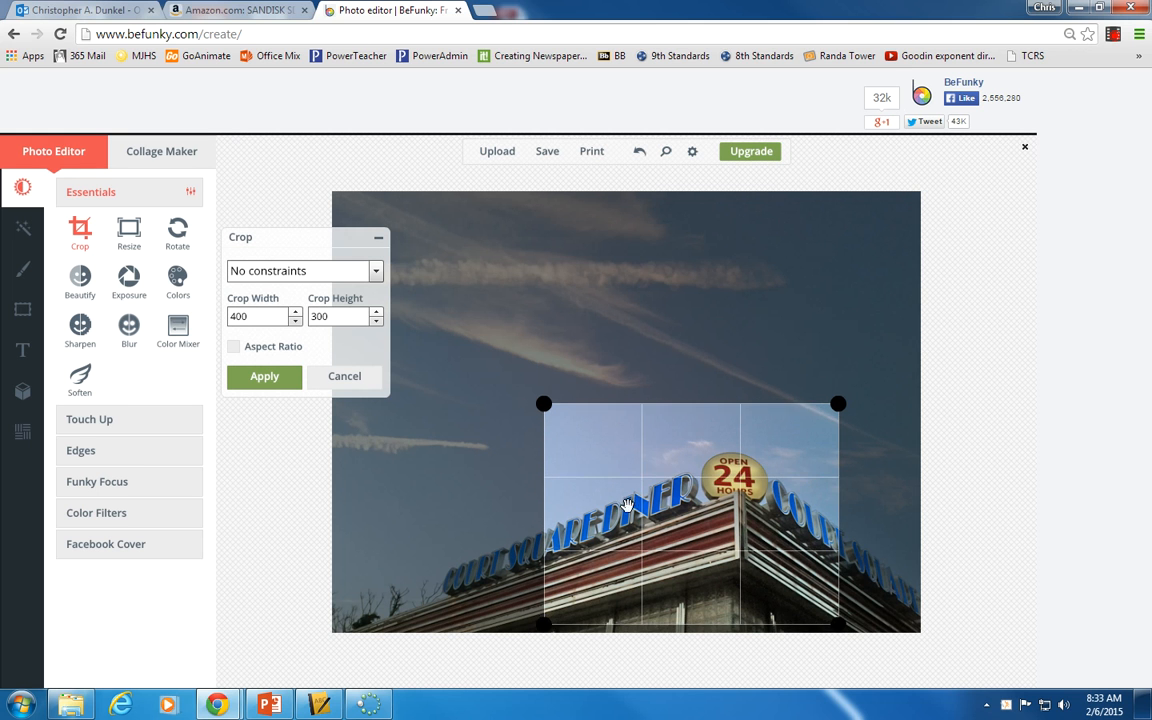
pyautogui.moveTo(627, 502); pyautogui.dragTo(622, 503)
pyautogui.moveTo(833, 402); pyautogui.dragTo(921, 400)
pyautogui.moveTo(538, 400); pyautogui.dragTo(356, 408)
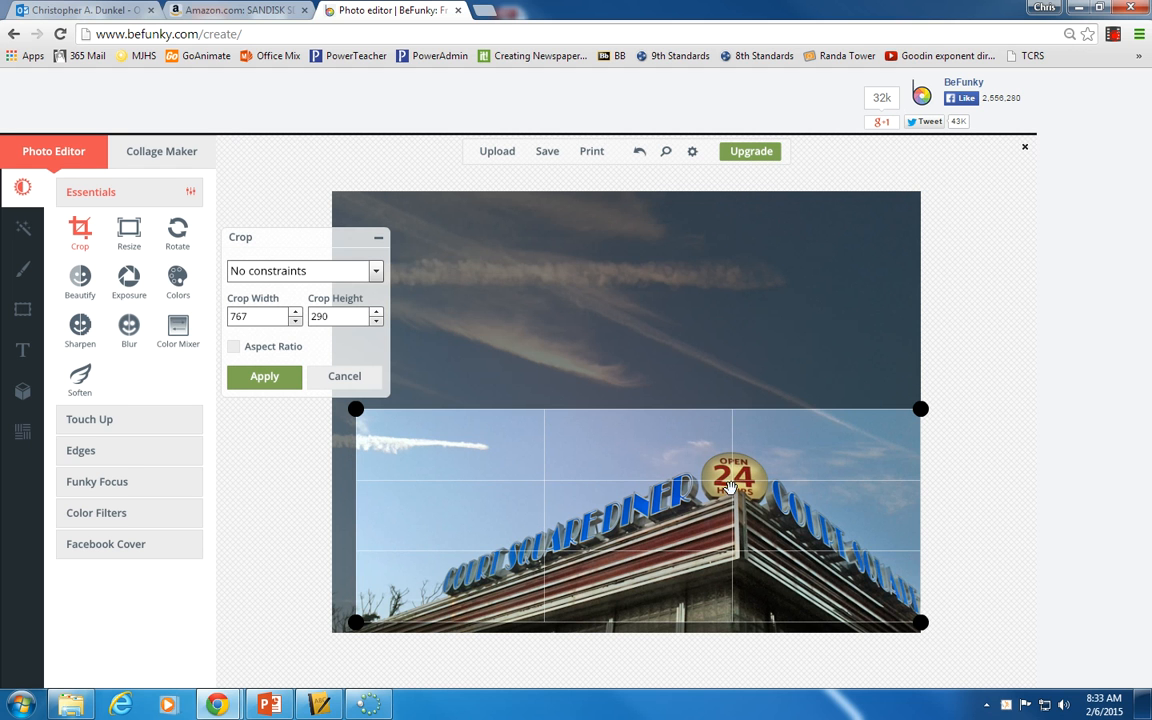
pyautogui.moveTo(733, 490); pyautogui.dragTo(734, 488)
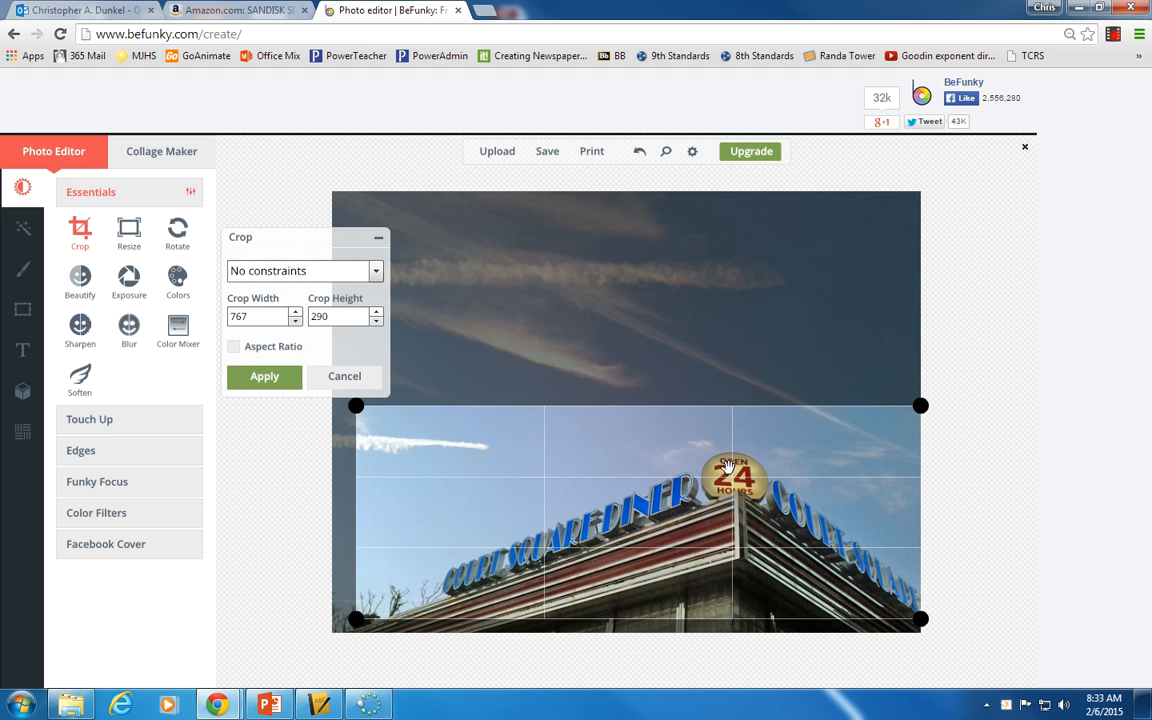
pyautogui.click(276, 381)
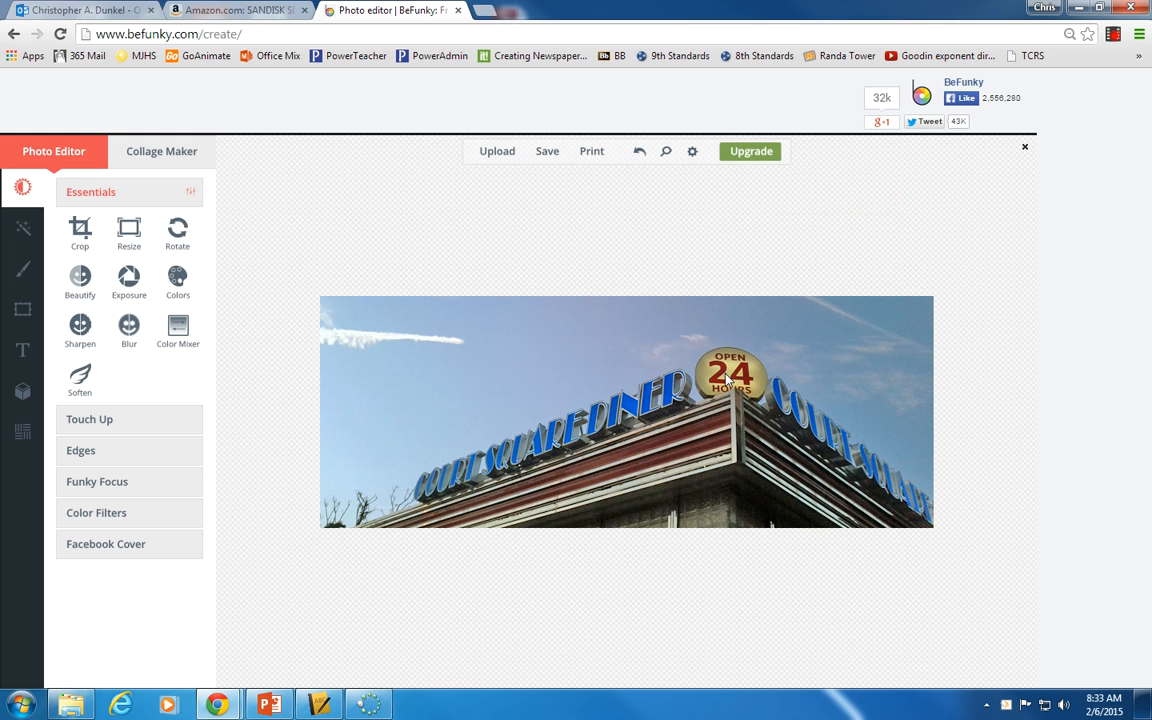
# Step: Apply the Beautify adjustment to the whole photo with the amount around the middle of its range
pyautogui.click(80, 284)
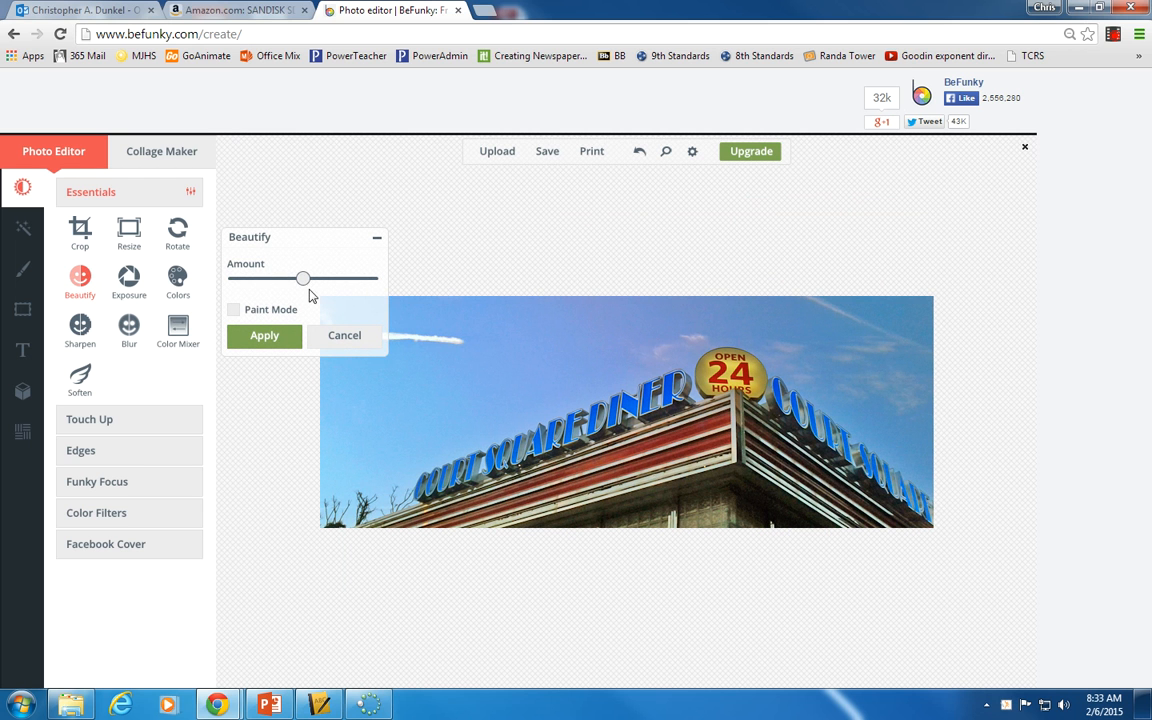
pyautogui.moveTo(305, 284); pyautogui.dragTo(305, 284)
pyautogui.moveTo(302, 282); pyautogui.dragTo(308, 282)
pyautogui.click(275, 337)
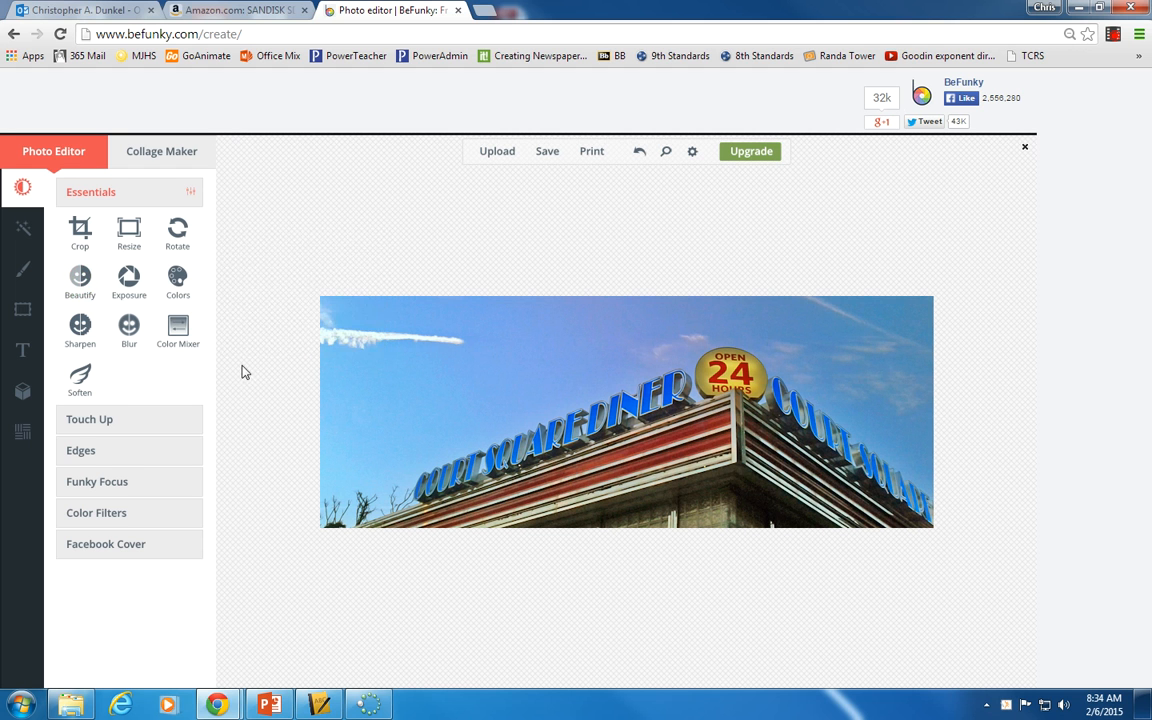
# Step: Raise the photo's contrast slightly with the Exposure adjustment, keeping brightness around the middle, and apply it
pyautogui.click(129, 284)
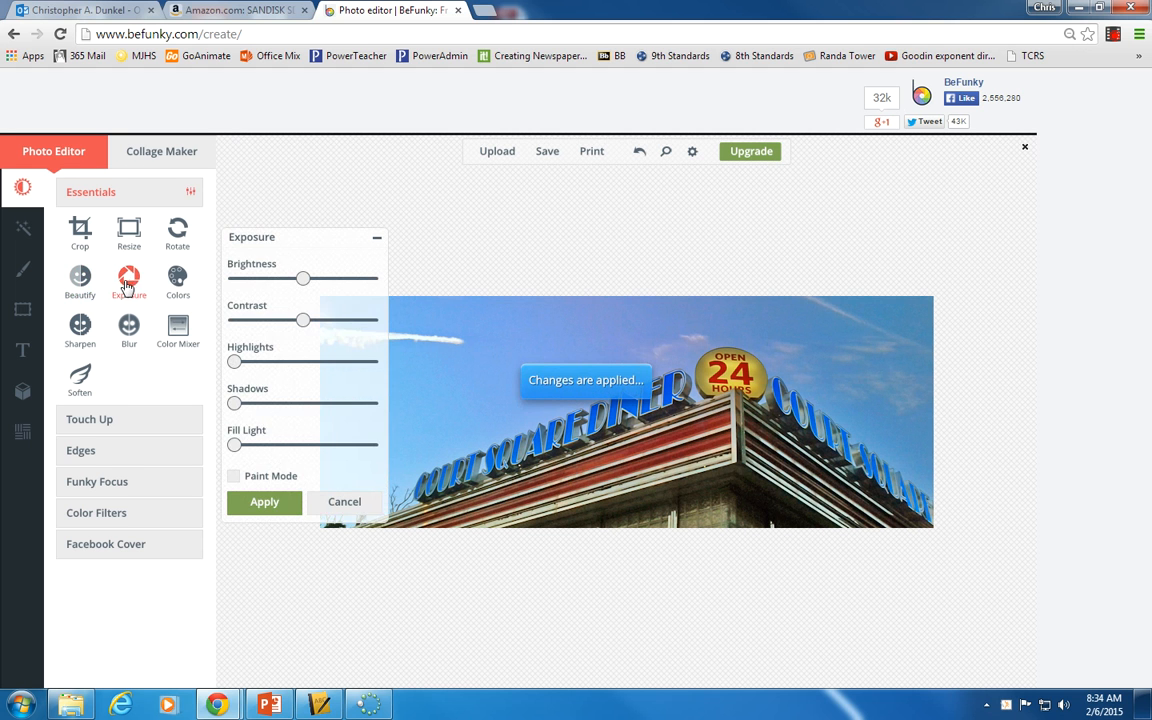
pyautogui.moveTo(303, 279); pyautogui.dragTo(320, 330)
pyautogui.moveTo(320, 330); pyautogui.dragTo(322, 331)
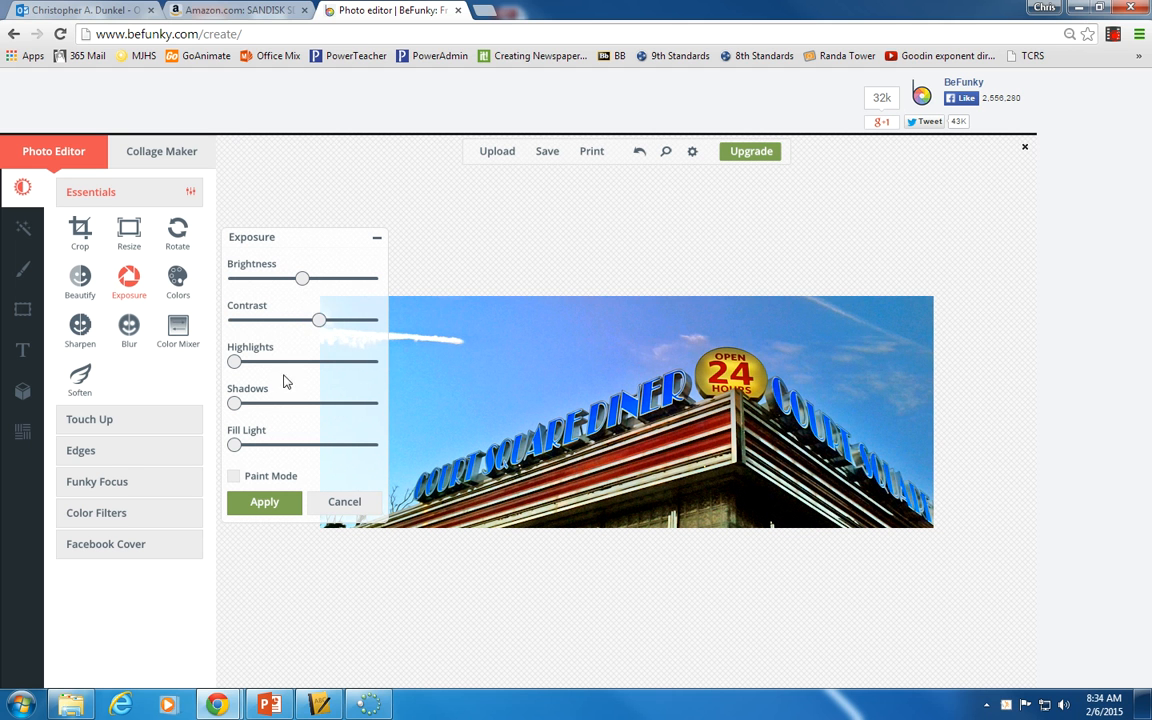
pyautogui.click(265, 504)
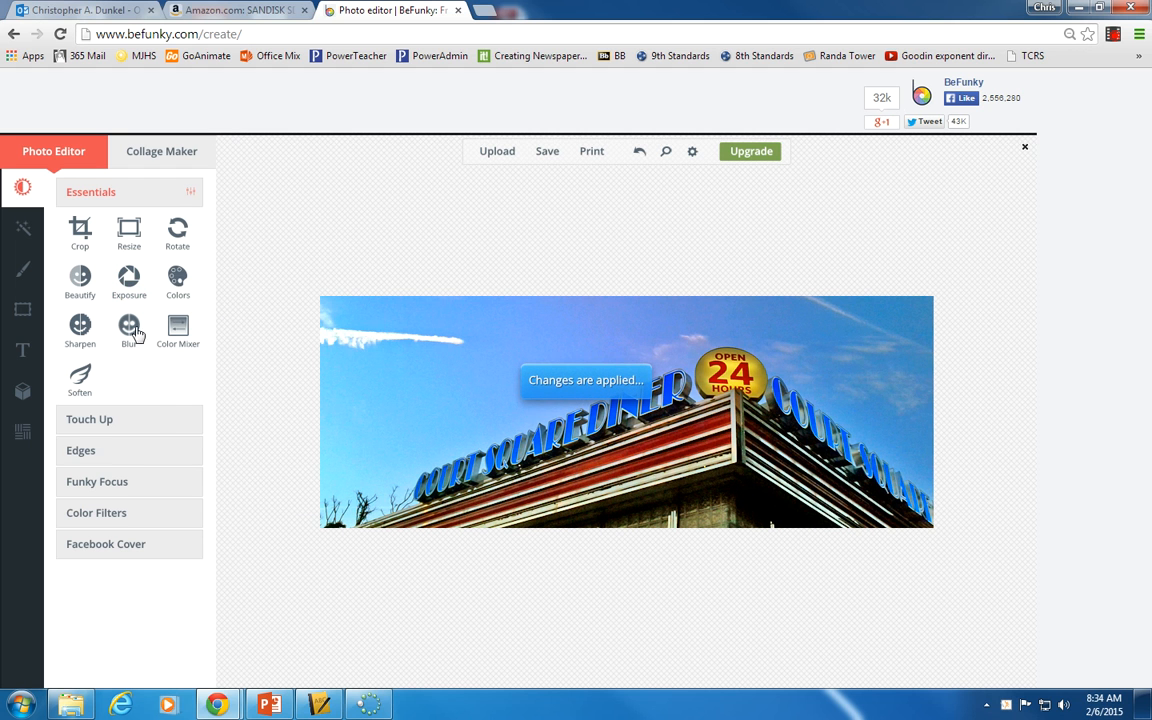
# Step: Increase the photo's saturation slightly with the Colors adjustment and apply it
pyautogui.click(177, 282)
pyautogui.moveTo(303, 281); pyautogui.dragTo(309, 325)
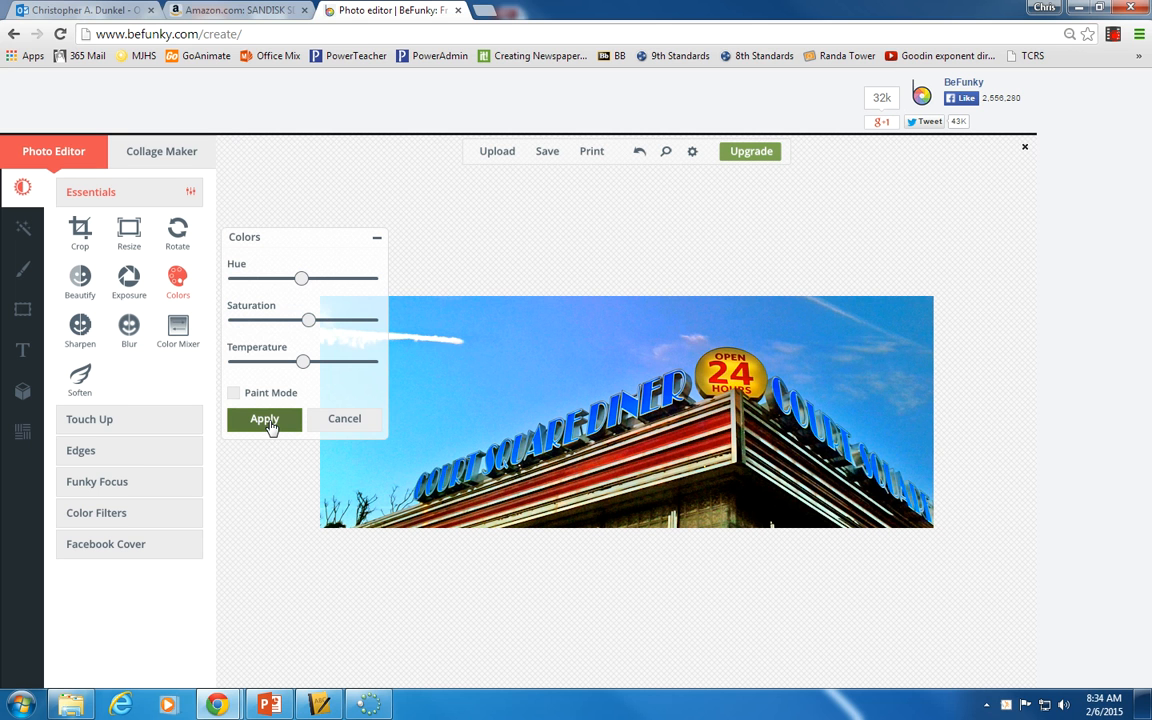
pyautogui.click(265, 421)
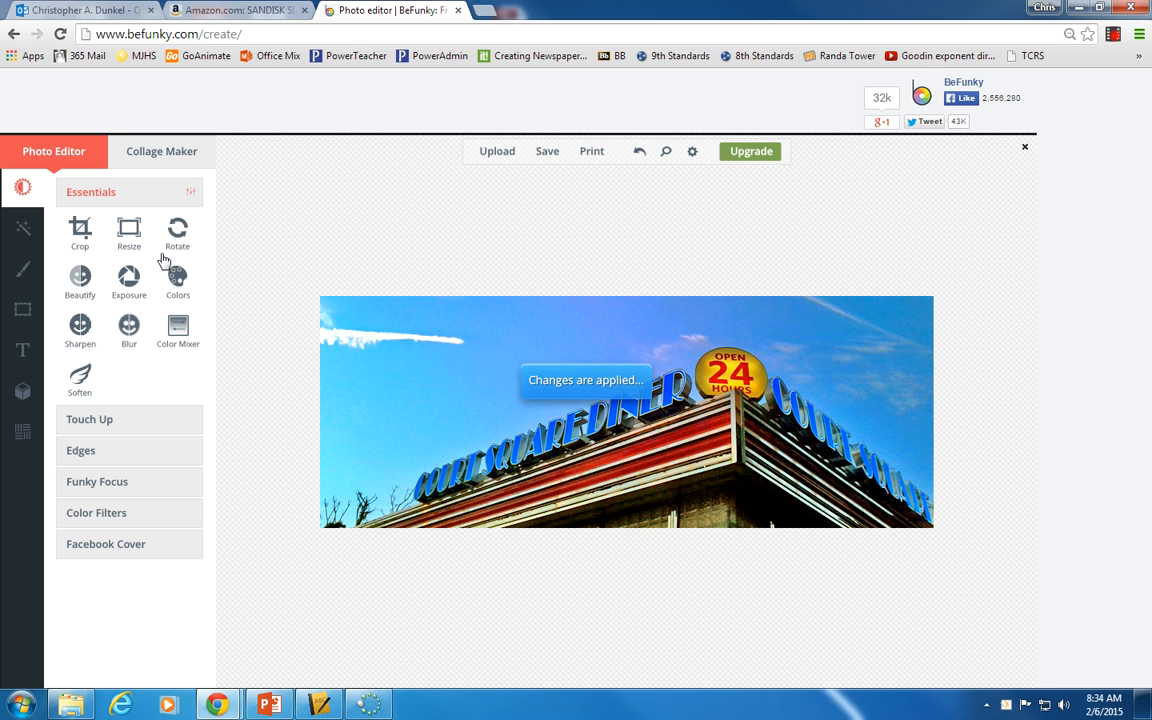
# Step: Apply a Vignette edge to the photo with the amount reduced to roughly a quarter of its range
pyautogui.click(103, 421)
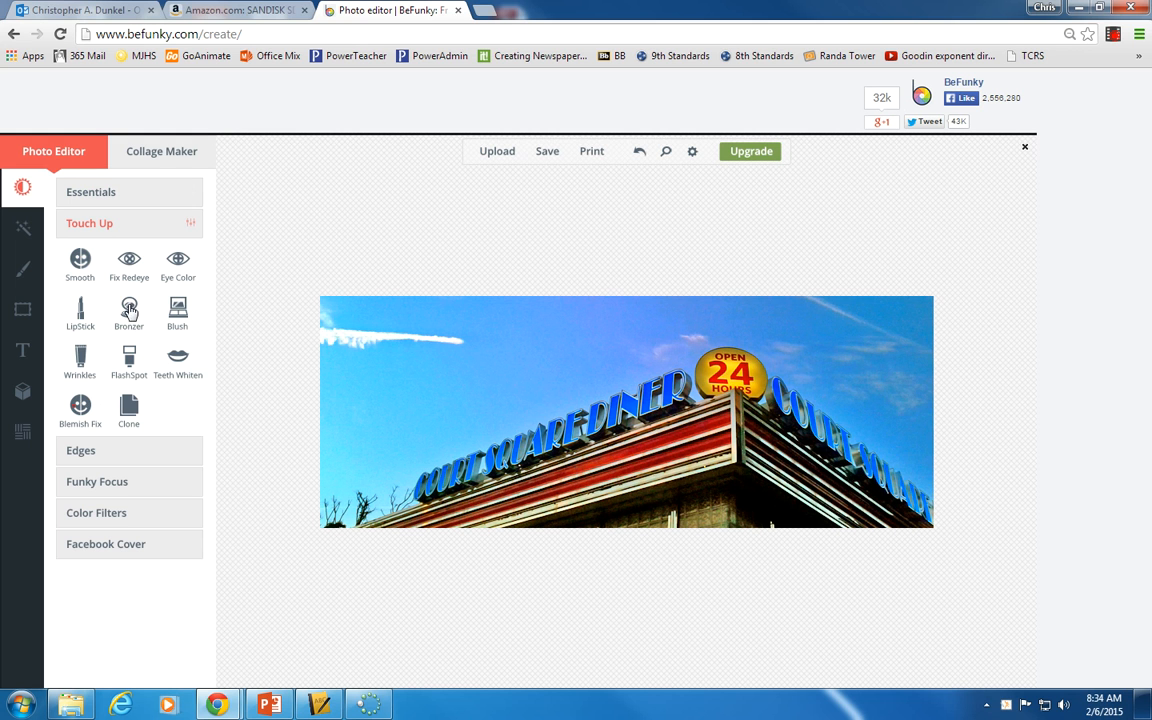
pyautogui.click(80, 455)
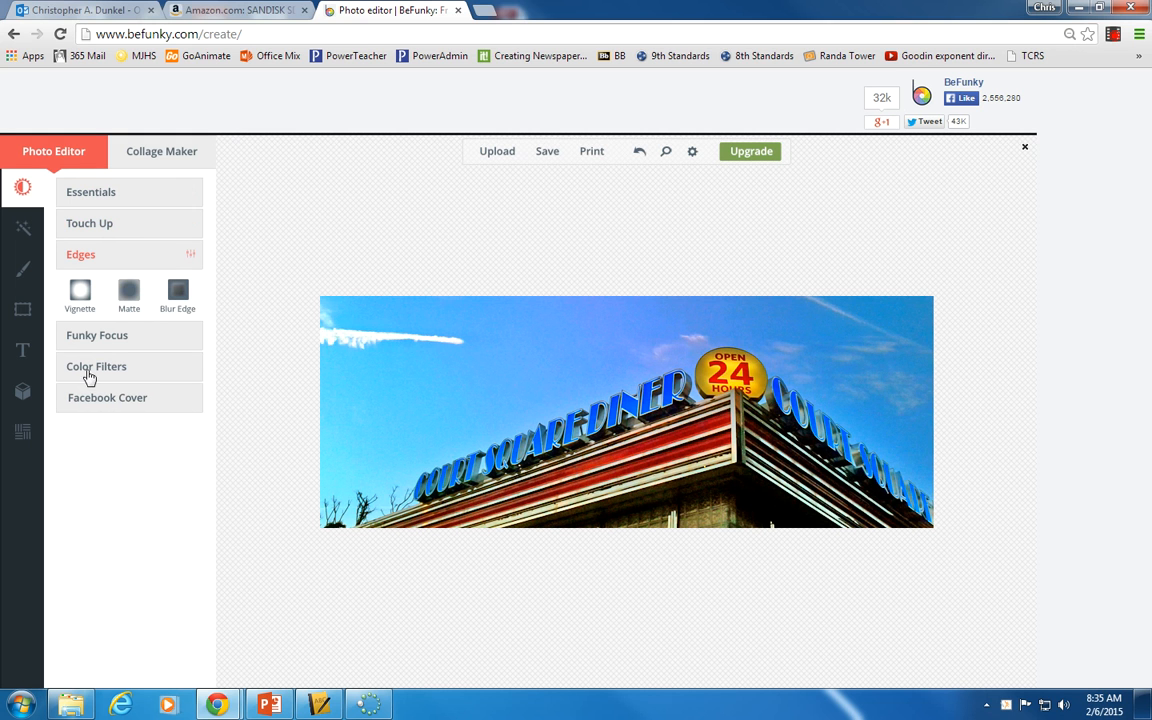
pyautogui.click(82, 298)
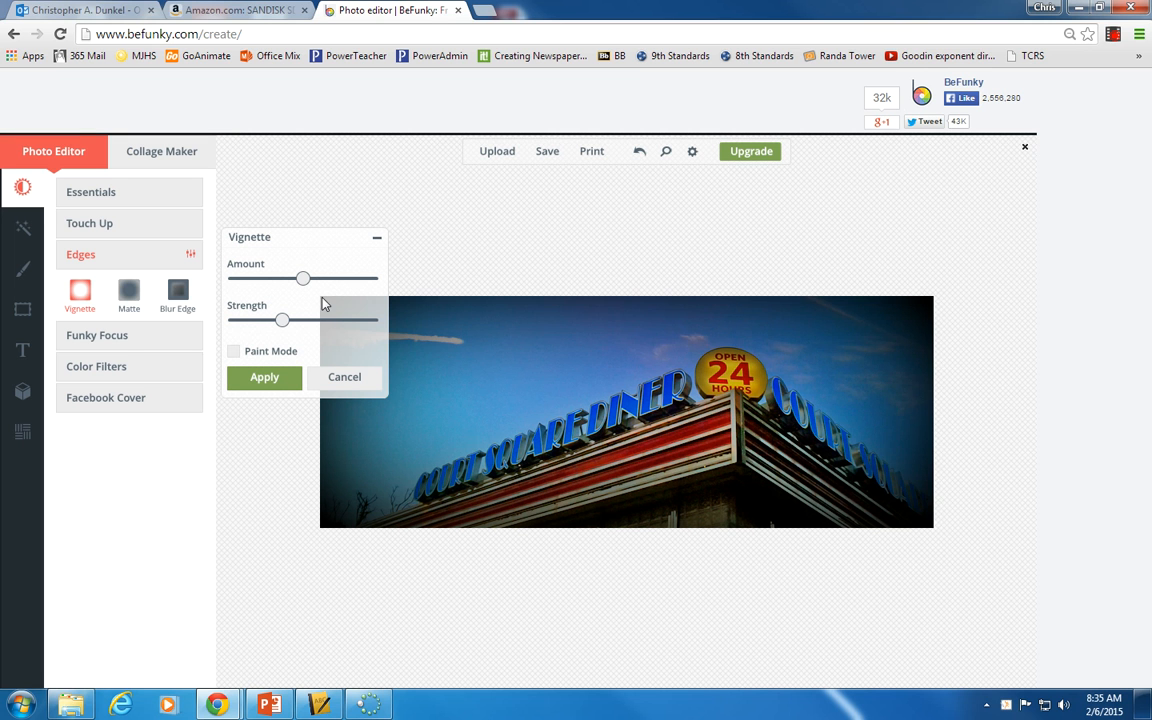
pyautogui.moveTo(306, 285); pyautogui.dragTo(262, 291)
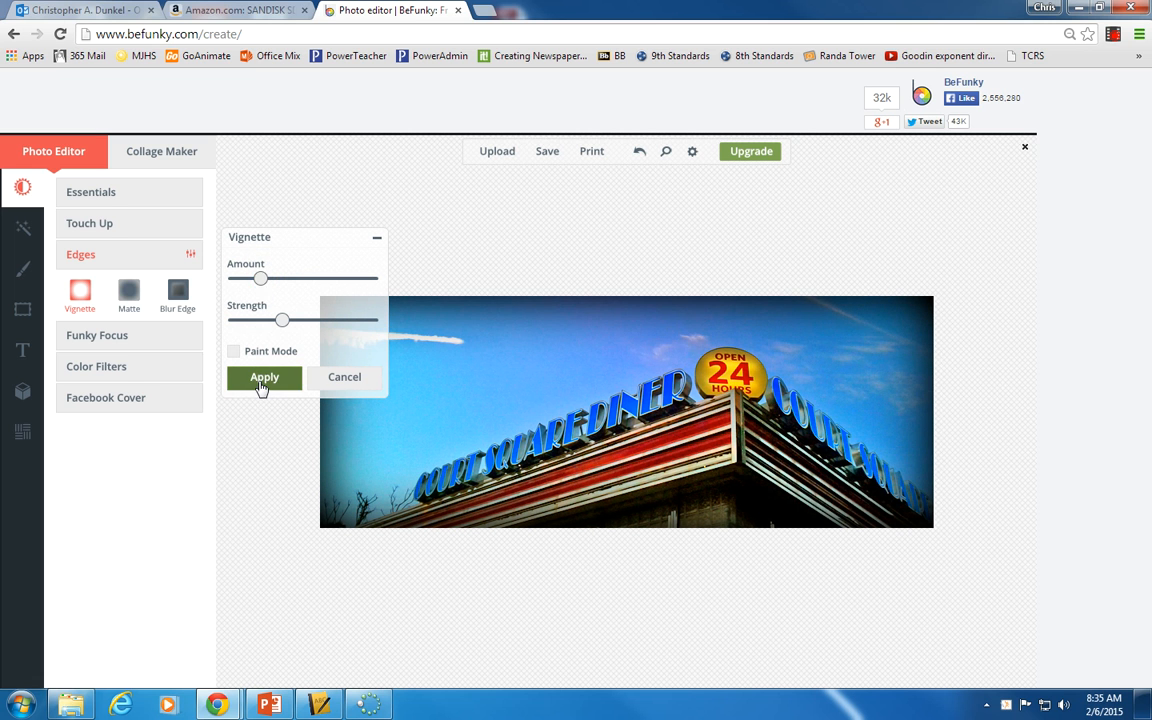
pyautogui.click(260, 386)
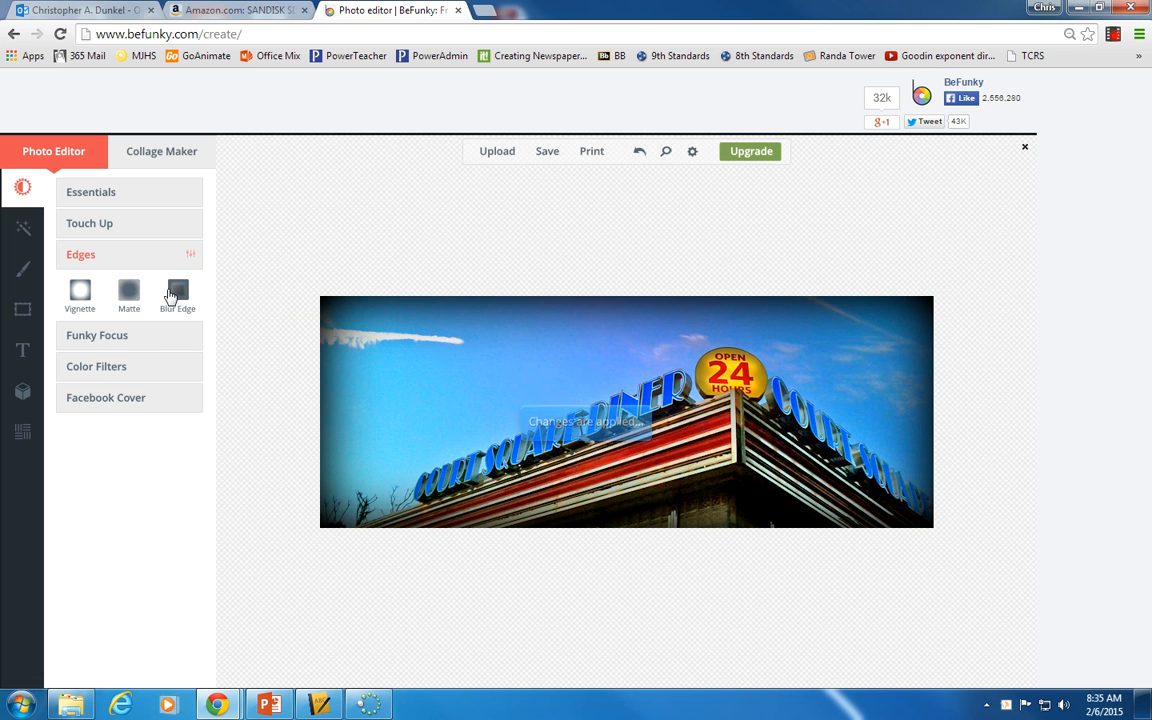
# Step: Try the Focus Blur and Focus B&W effects with the focus circle placed on the 24-hour sign, without applying either
pyautogui.click(110, 338)
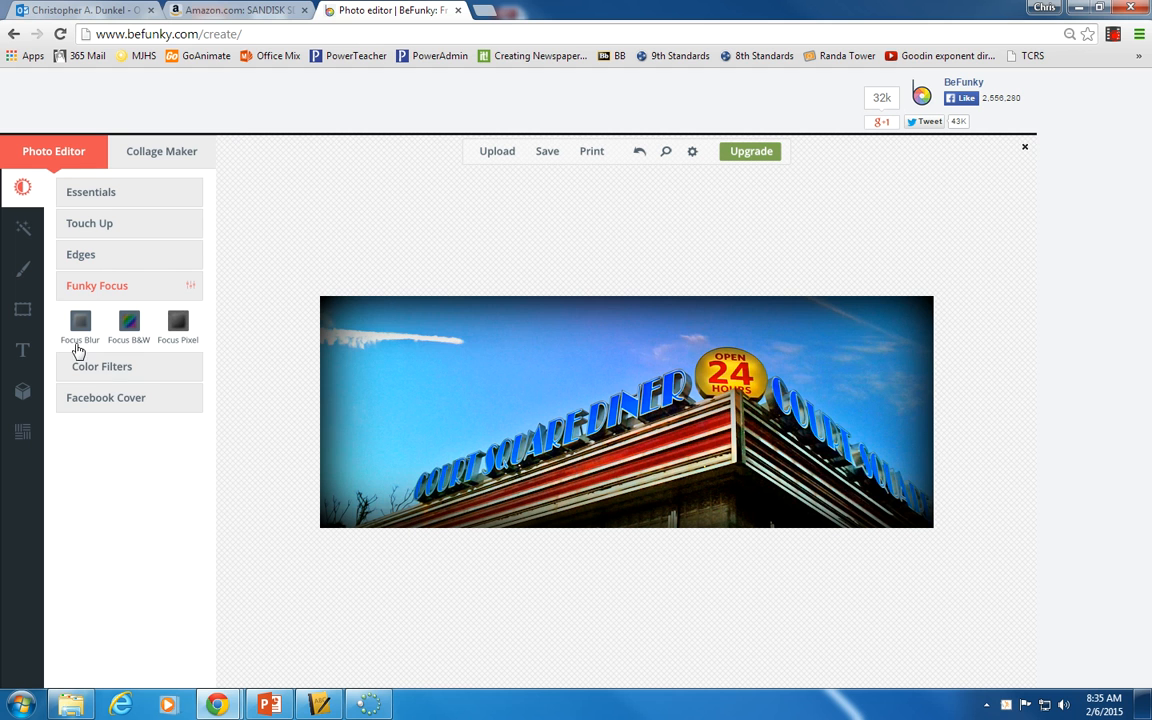
pyautogui.click(80, 326)
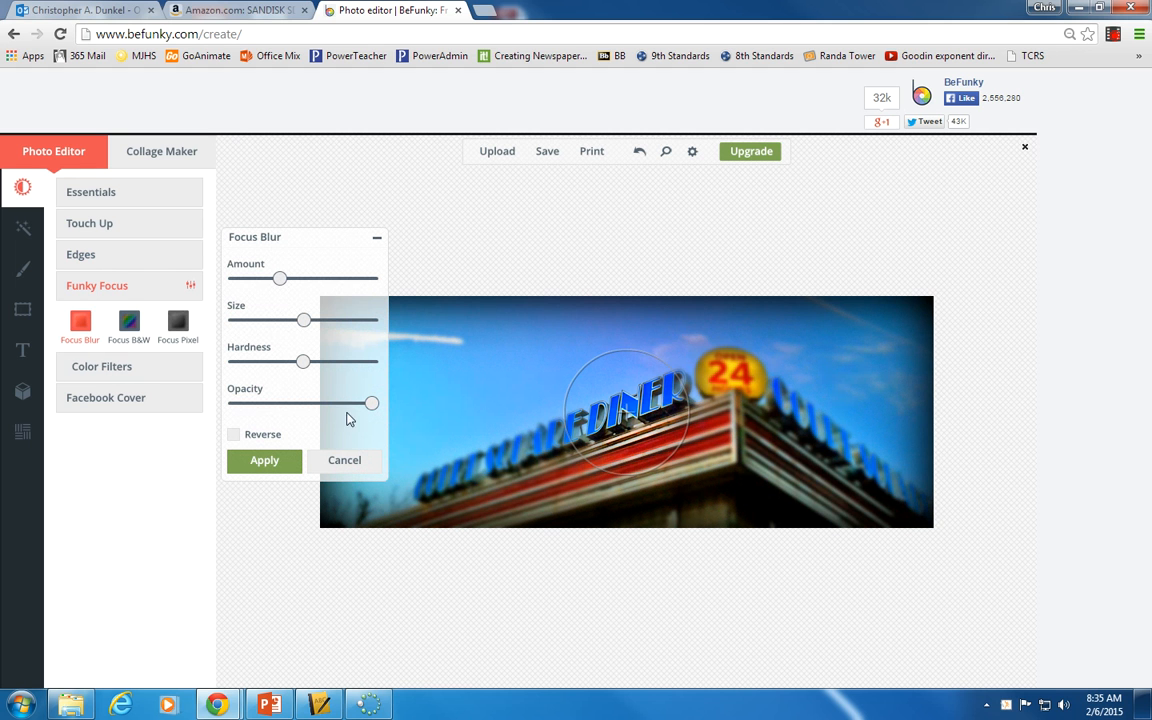
pyautogui.moveTo(569, 374); pyautogui.dragTo(735, 379)
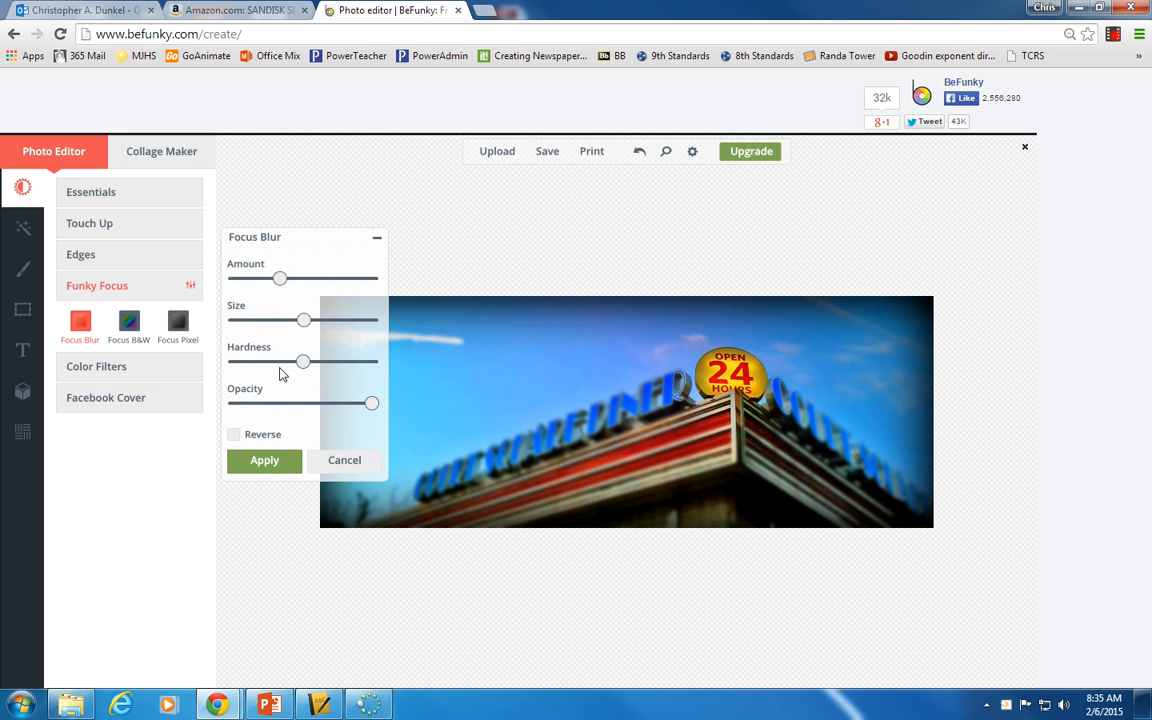
pyautogui.click(343, 460)
pyautogui.click(130, 325)
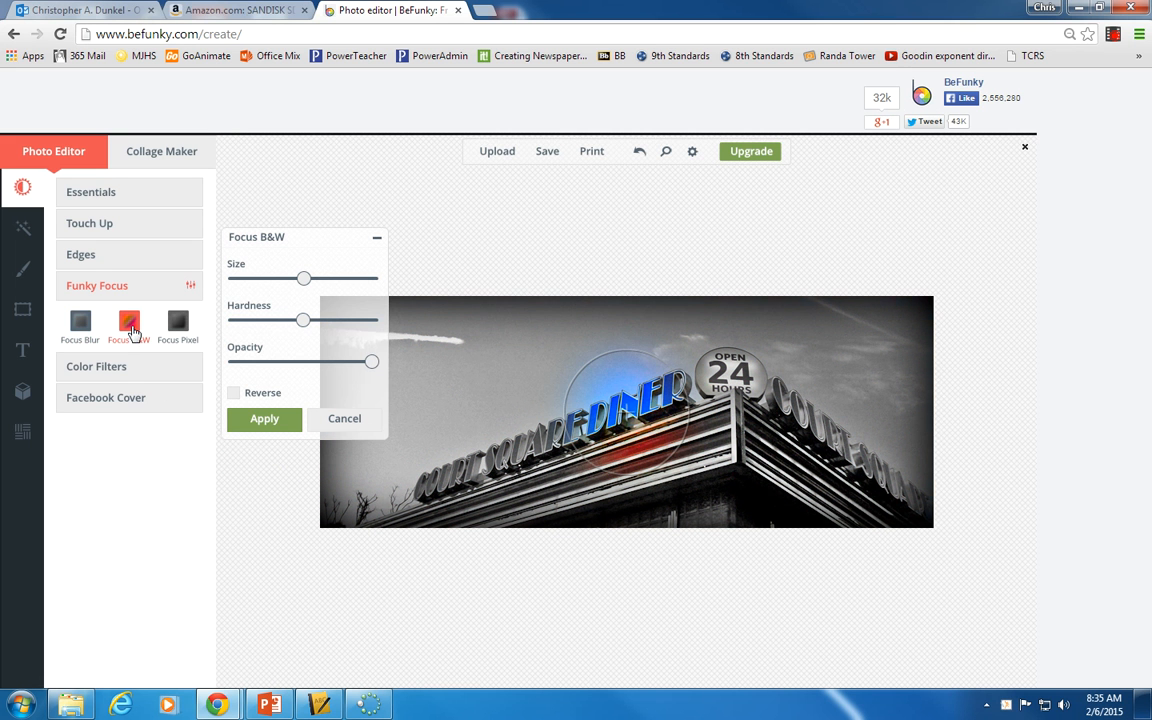
pyautogui.moveTo(572, 386); pyautogui.dragTo(738, 365)
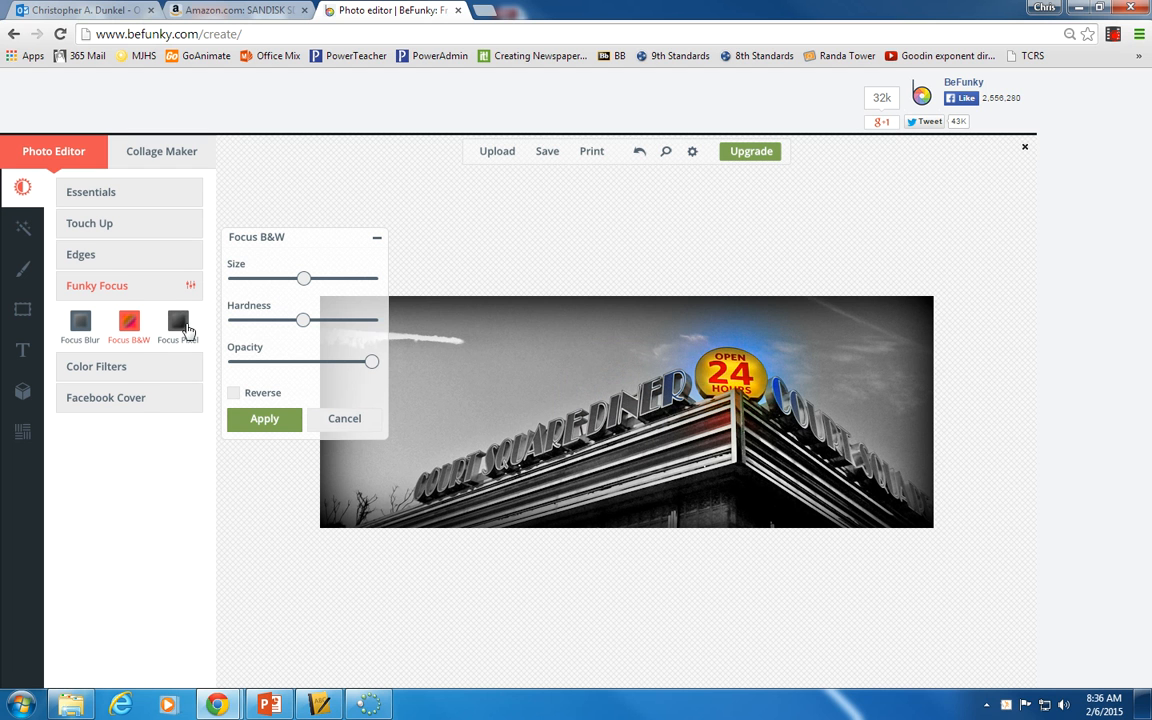
# Step: Try the Focus Pixel effect on the 24-hour sign, reverse it to pixelate only the sign, and cancel it
pyautogui.click(180, 325)
pyautogui.moveTo(621, 414); pyautogui.dragTo(691, 370)
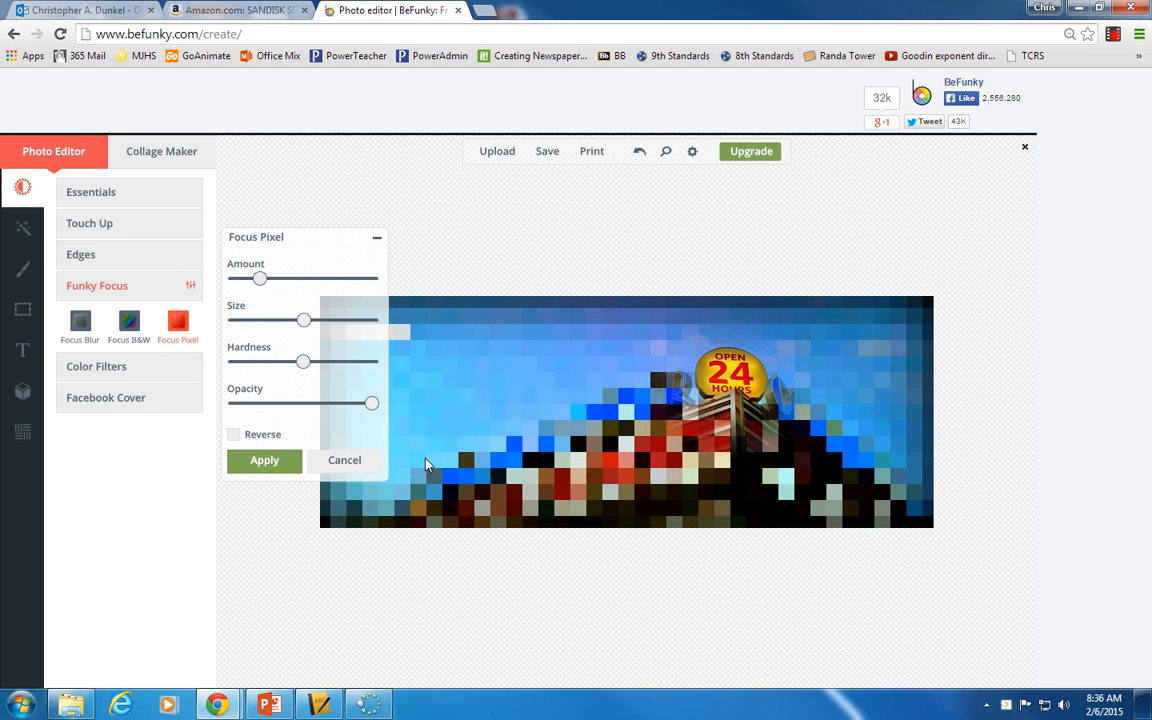
pyautogui.click(233, 435)
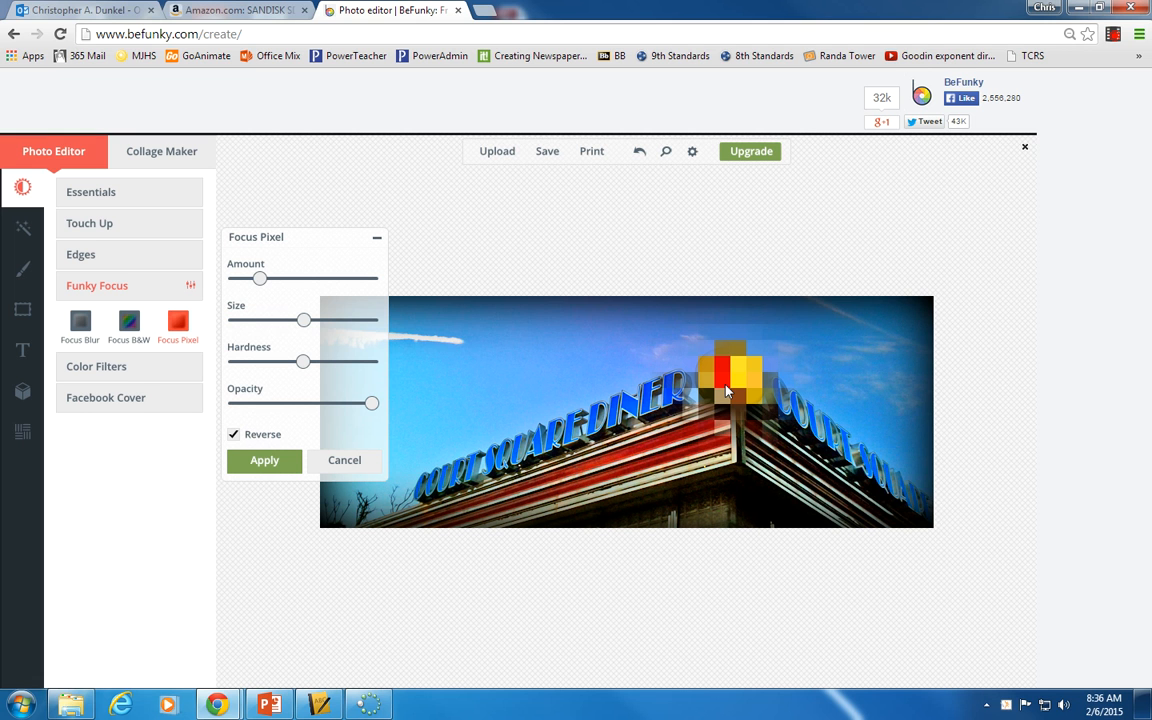
pyautogui.click(339, 462)
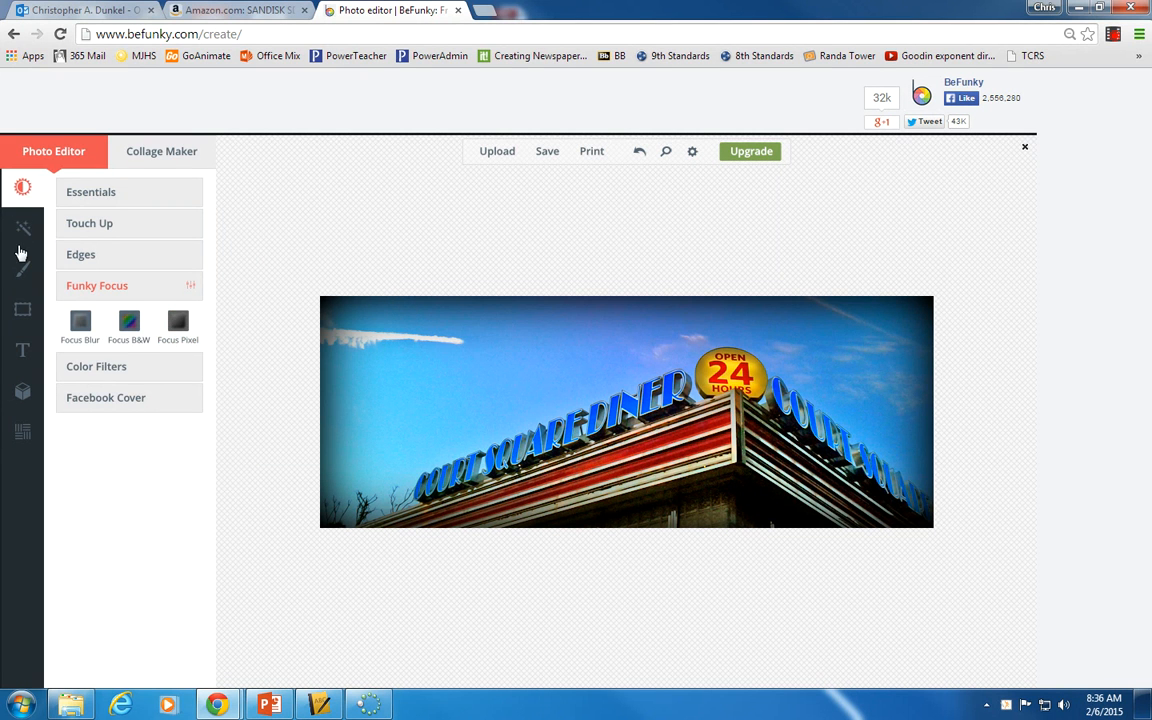
# Step: Try the Chromatic 1, Charcoal 1 and Grunge 1 photo effects on the diner photo without applying any of them
pyautogui.click(23, 231)
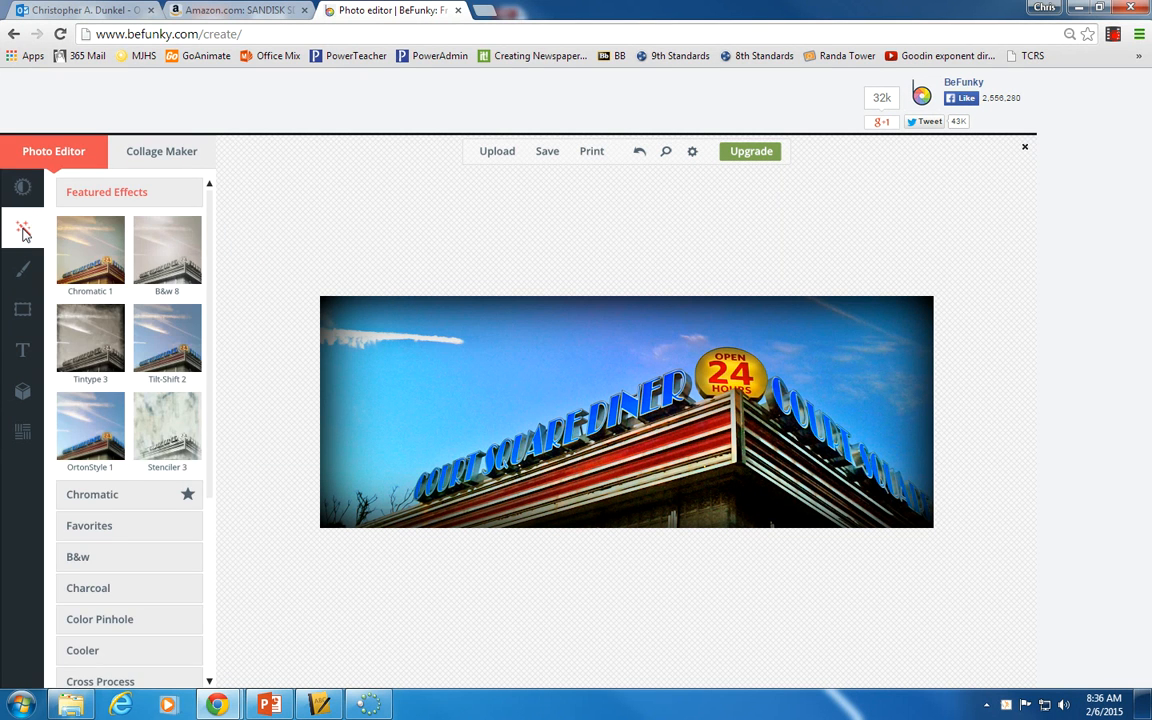
pyautogui.click(72, 235)
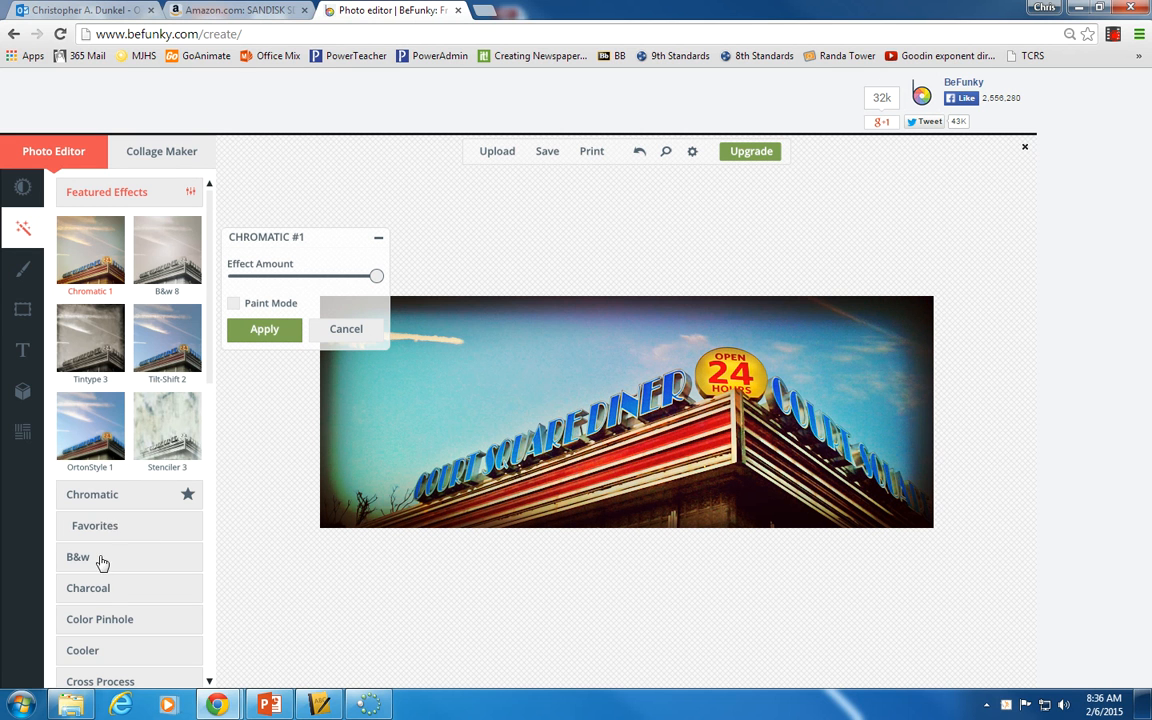
pyautogui.click(88, 588)
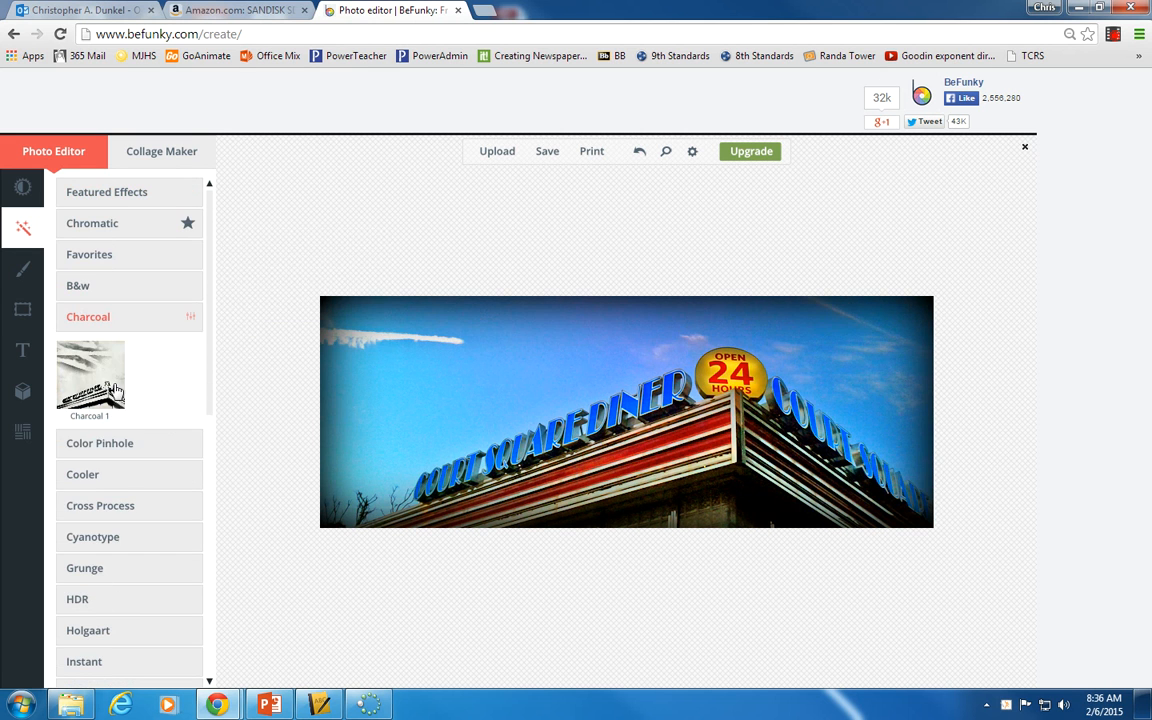
pyautogui.click(105, 353)
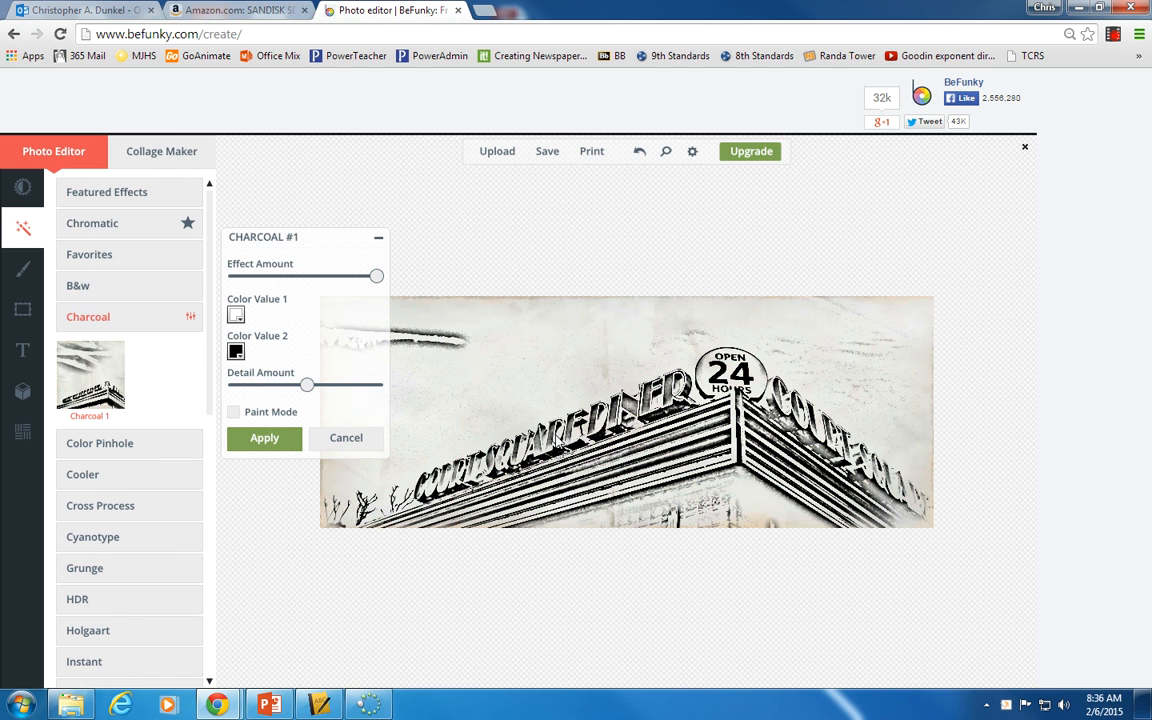
pyautogui.click(105, 568)
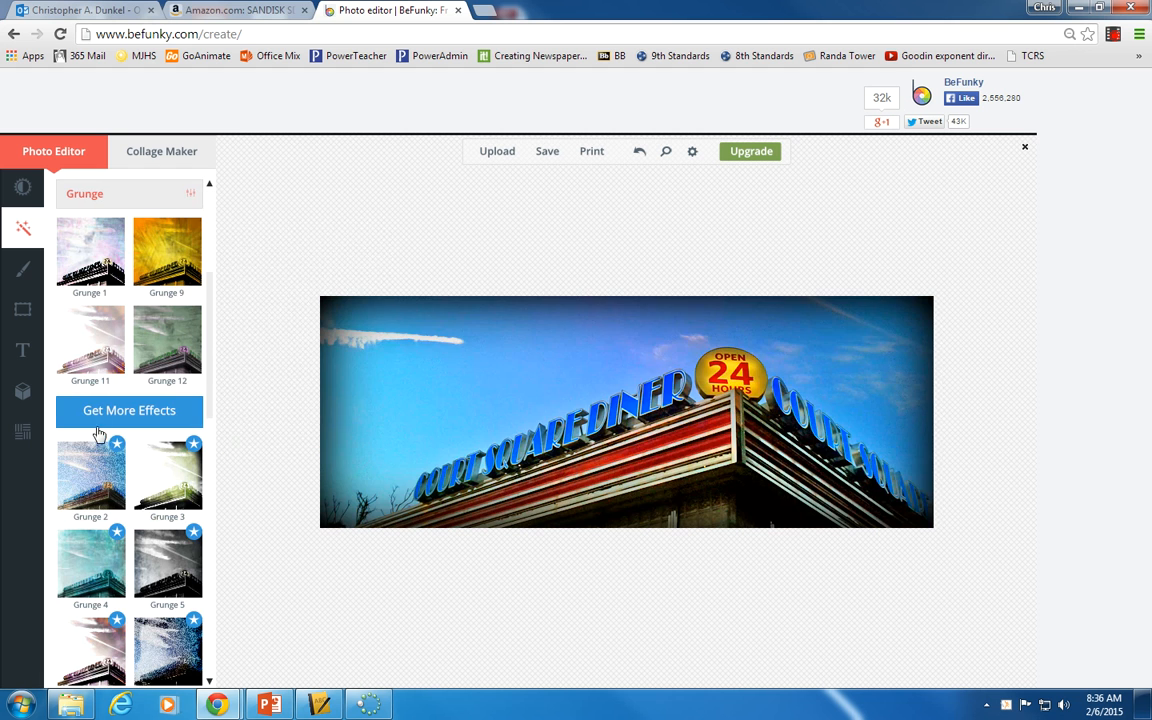
pyautogui.click(98, 222)
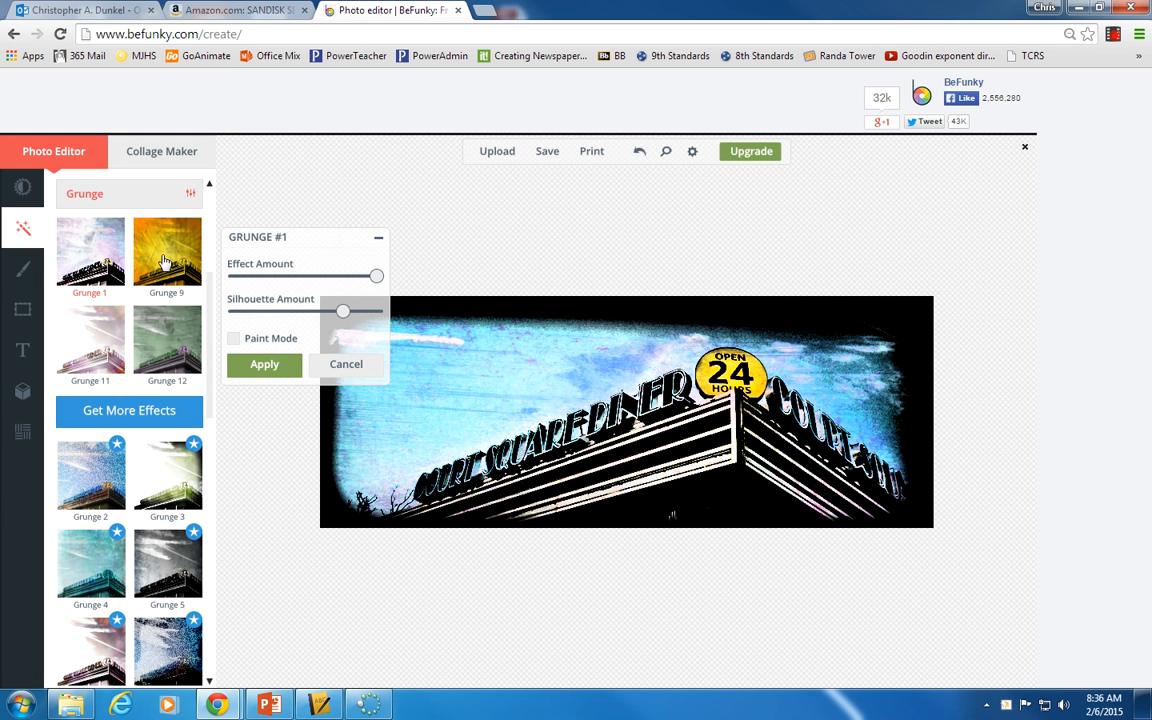
pyautogui.click(338, 368)
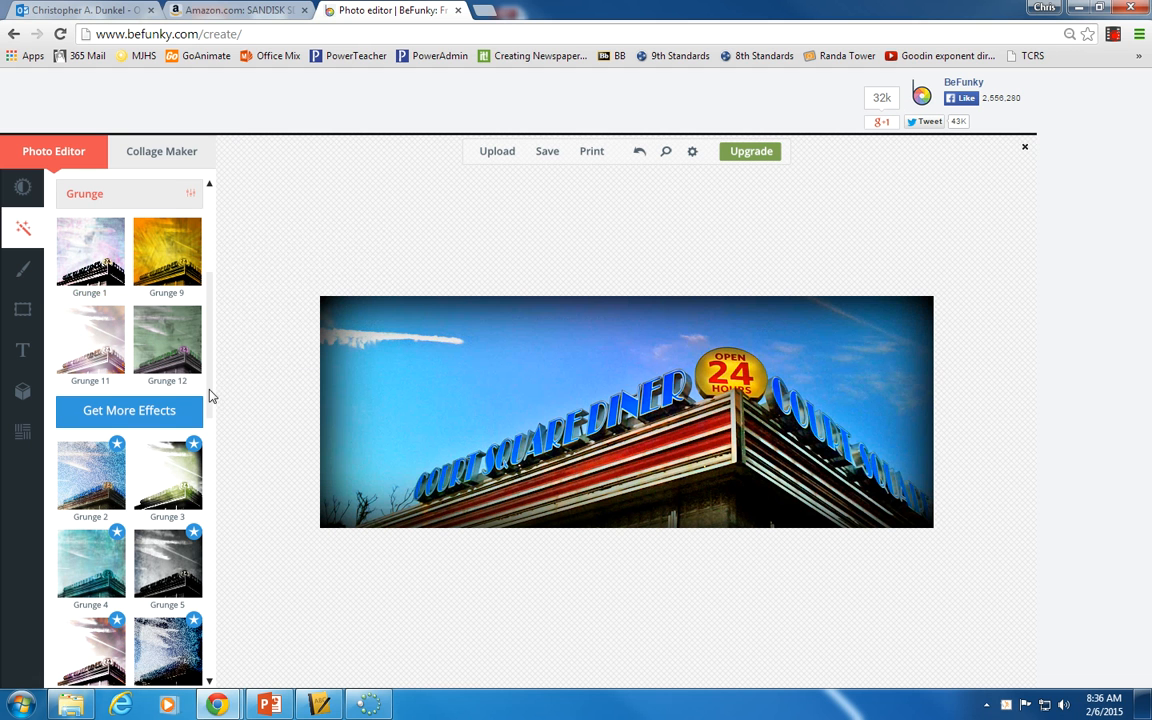
# Step: Try the Oilpainting 1 artistic effect on the diner photo and cancel it
pyautogui.click(24, 271)
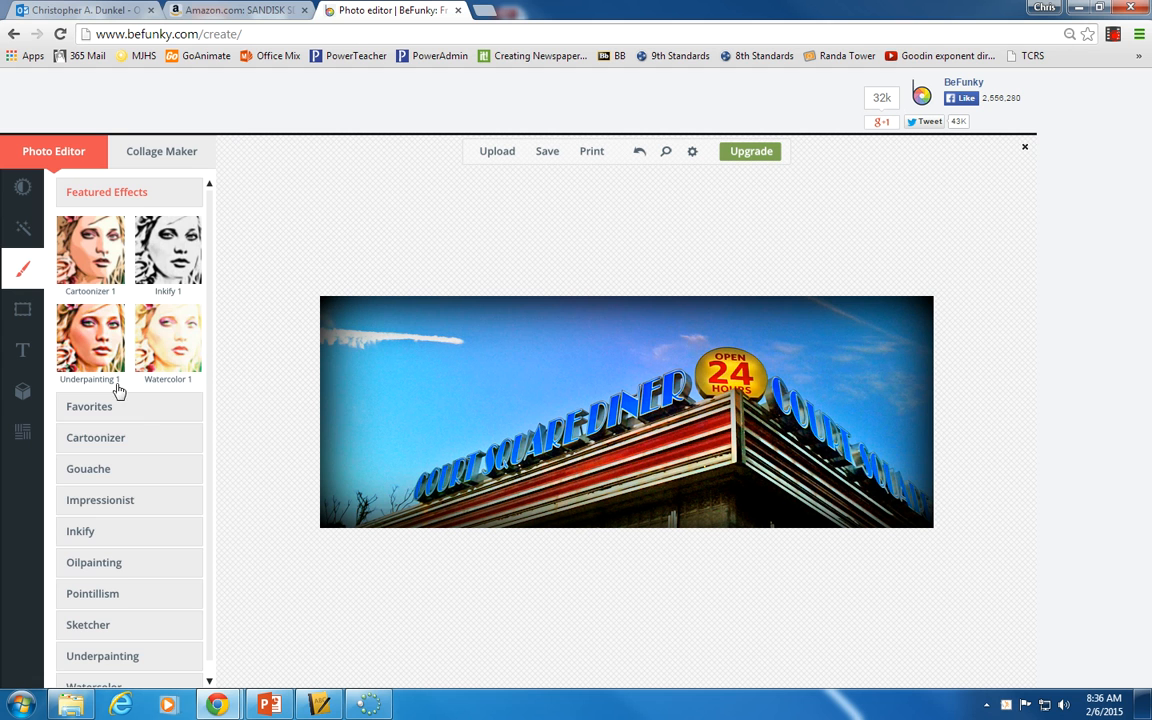
pyautogui.click(90, 563)
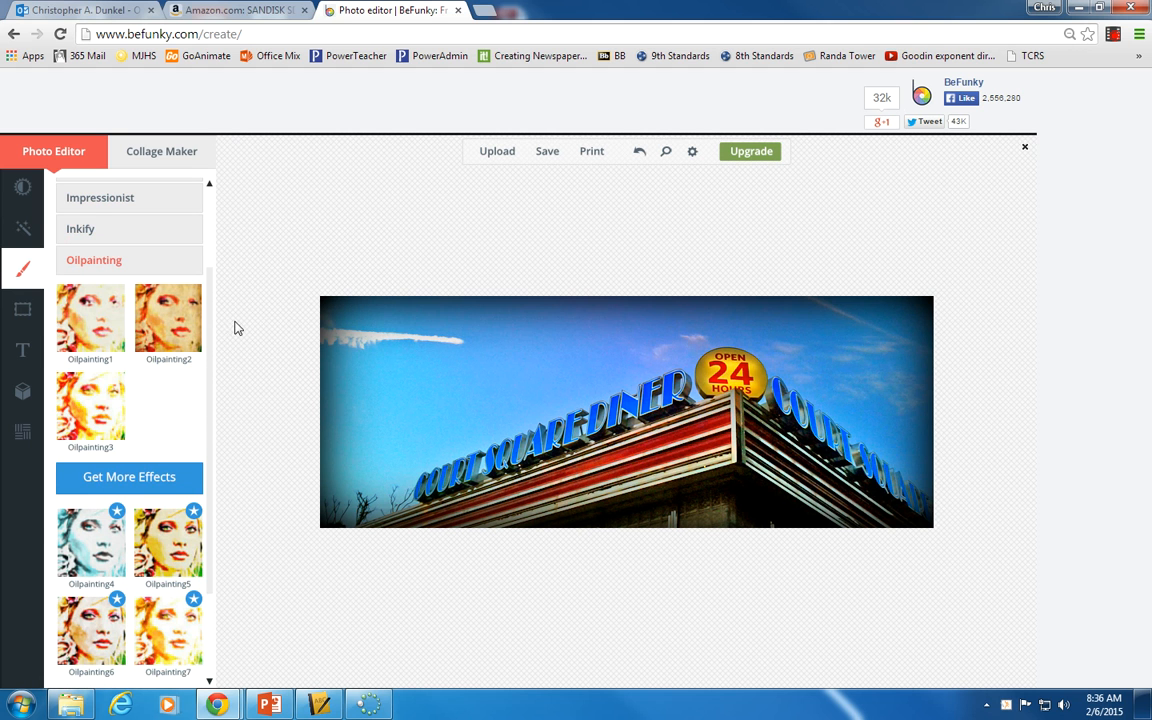
pyautogui.click(121, 336)
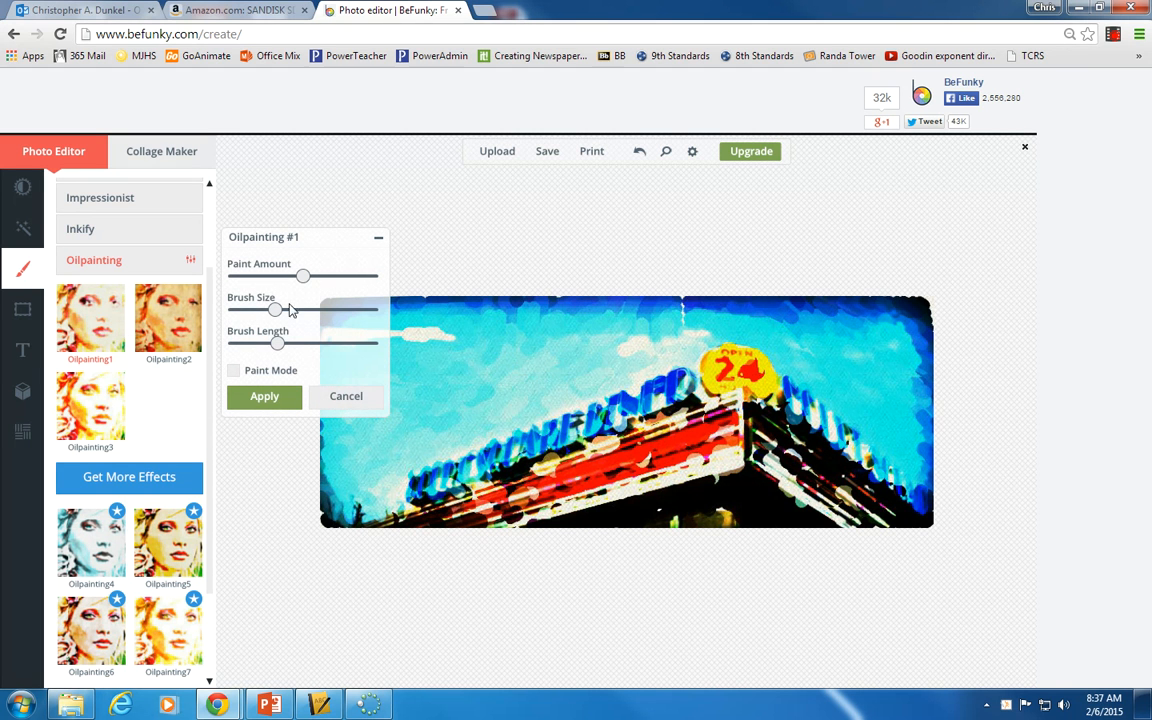
pyautogui.click(340, 396)
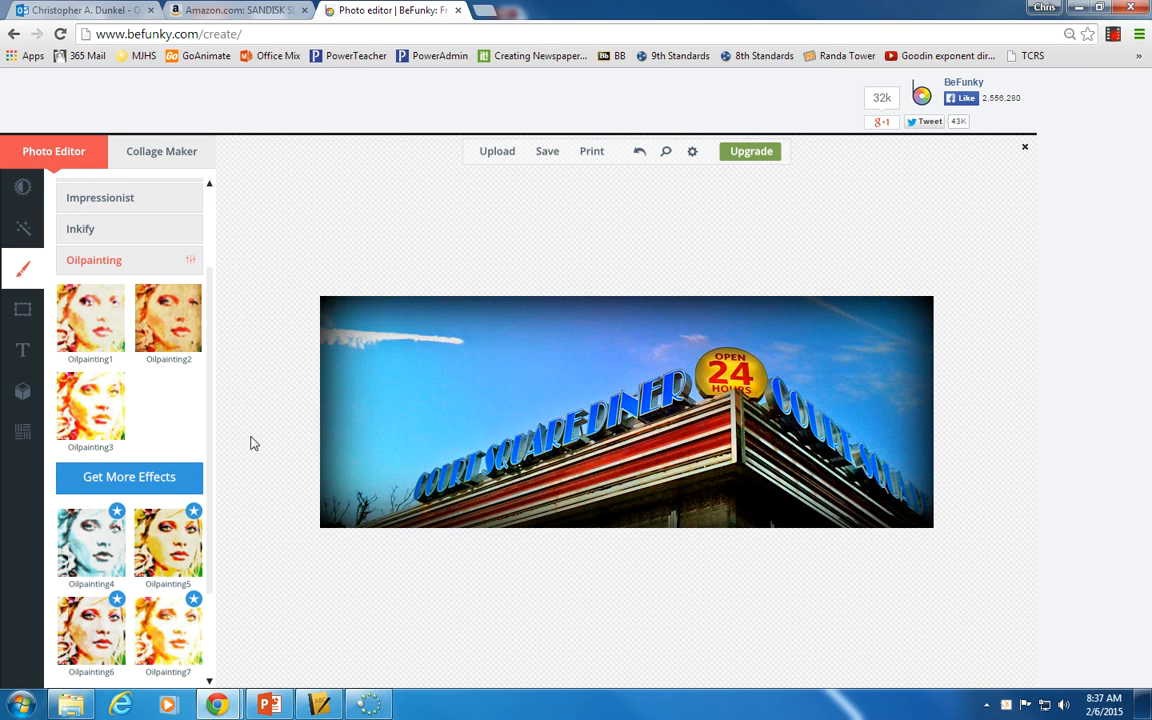
# Step: Try the perforated-edge and the square black-bordered Filmstrip frames on the photo, return to the perforated one, and cancel it
pyautogui.click(24, 311)
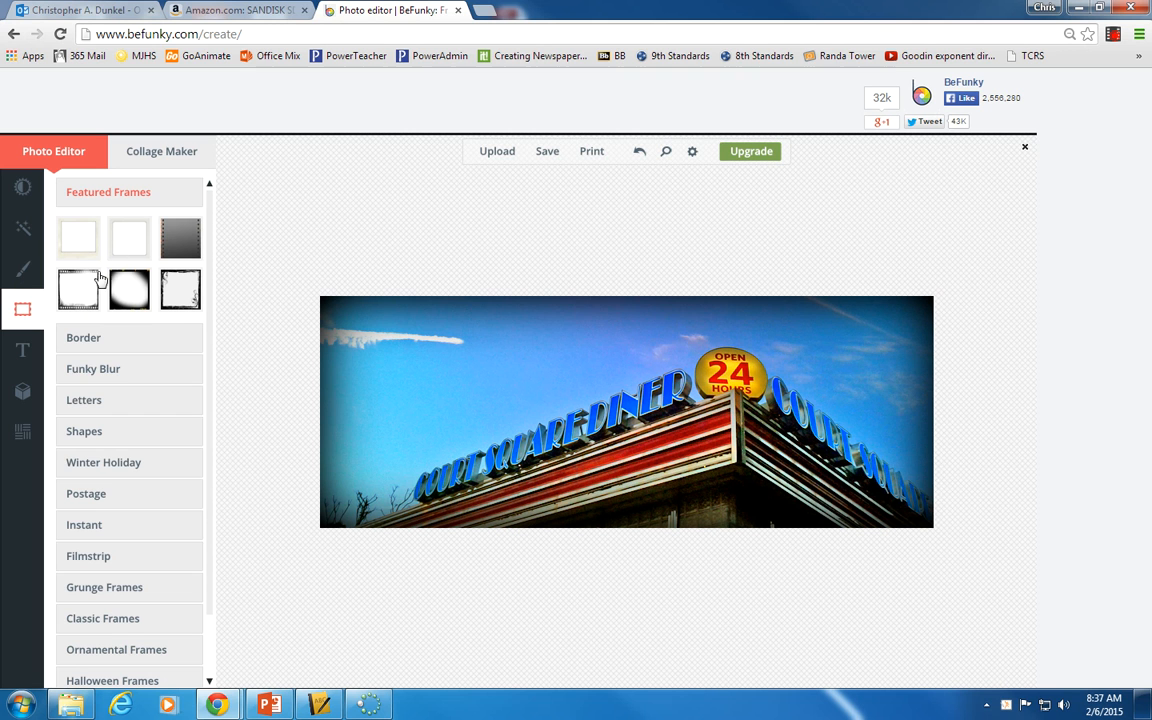
pyautogui.click(120, 560)
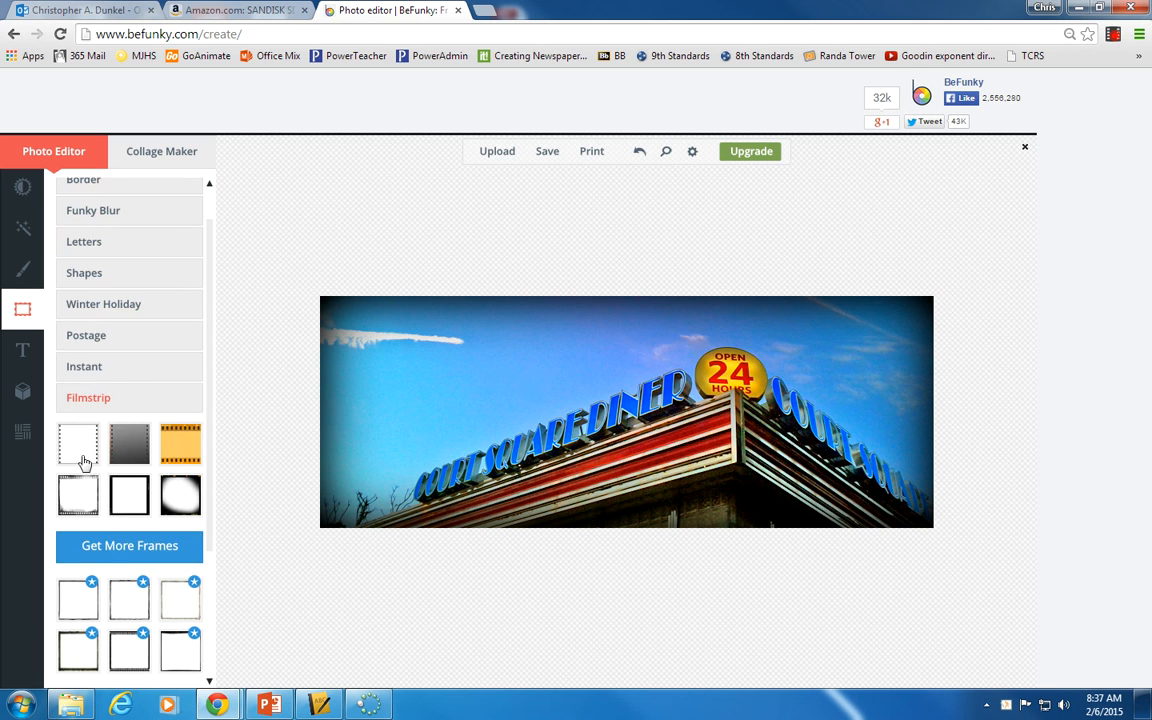
pyautogui.click(88, 450)
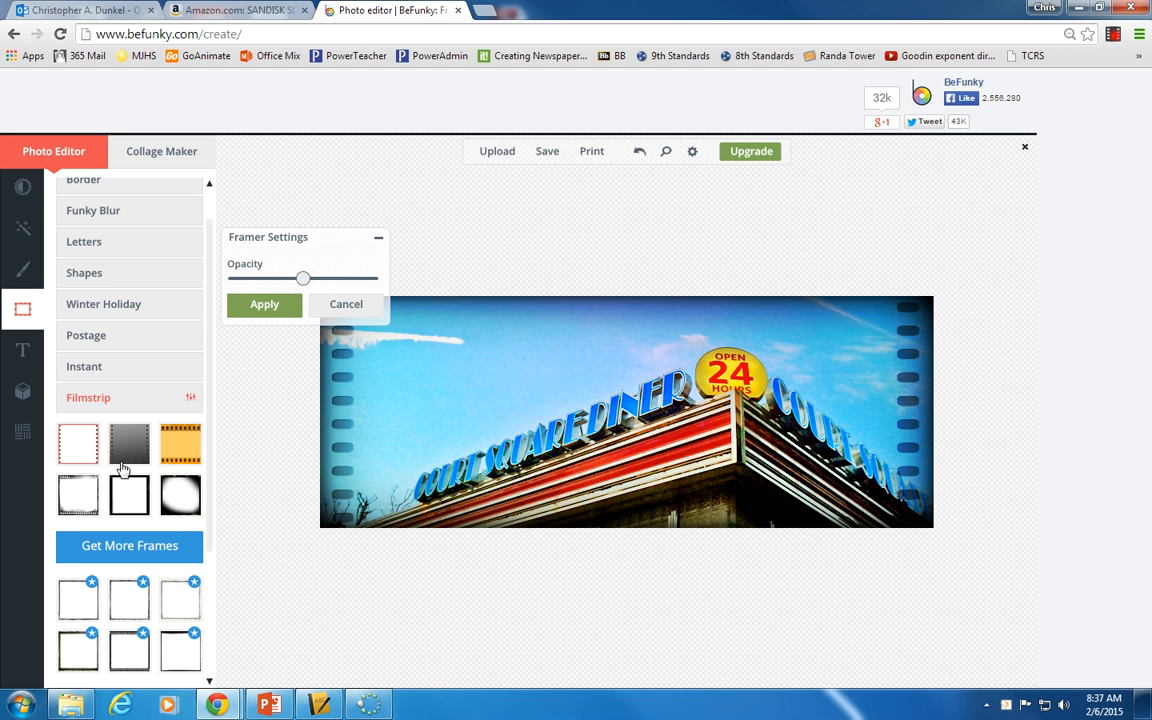
pyautogui.click(134, 494)
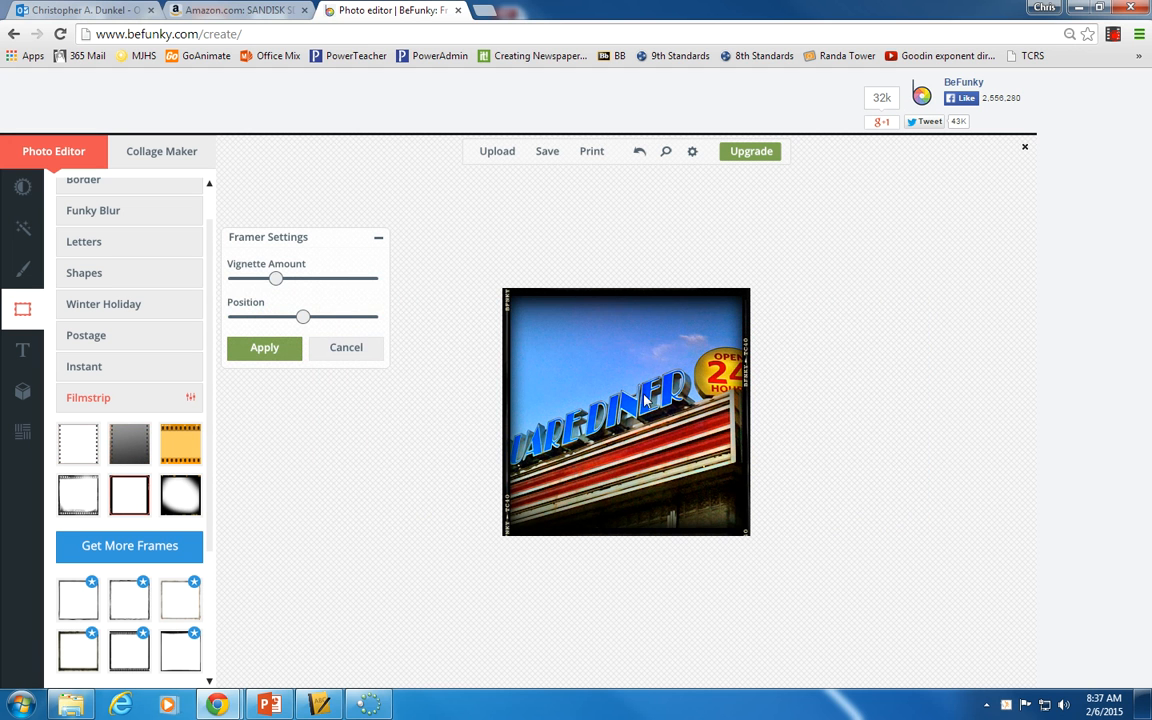
pyautogui.click(97, 449)
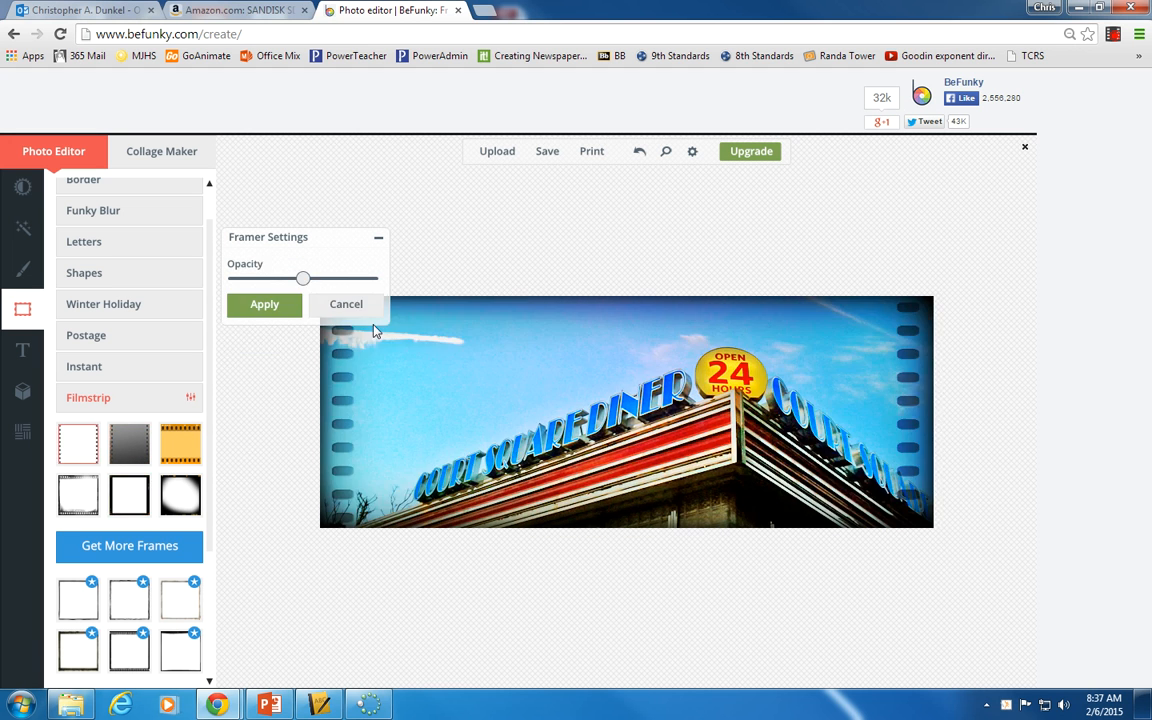
pyautogui.click(360, 303)
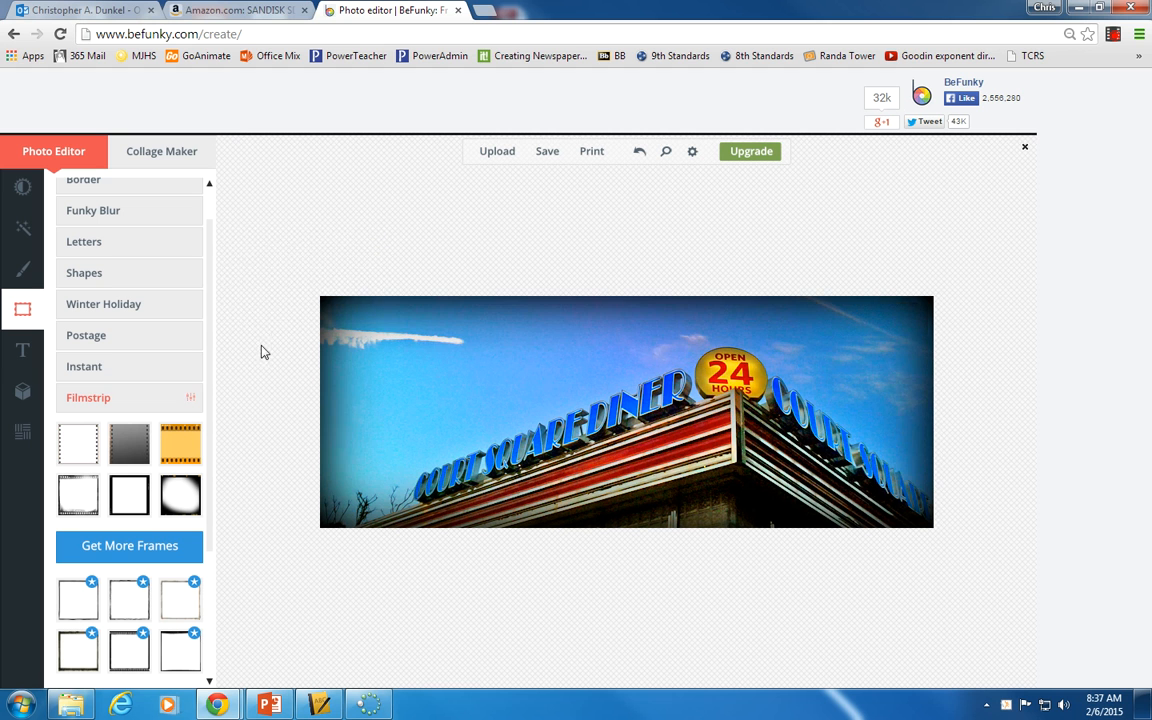
# Step: Try the text MJHGJGH in the Capture It font over the photo, enlarge it, and delete it
pyautogui.click(22, 356)
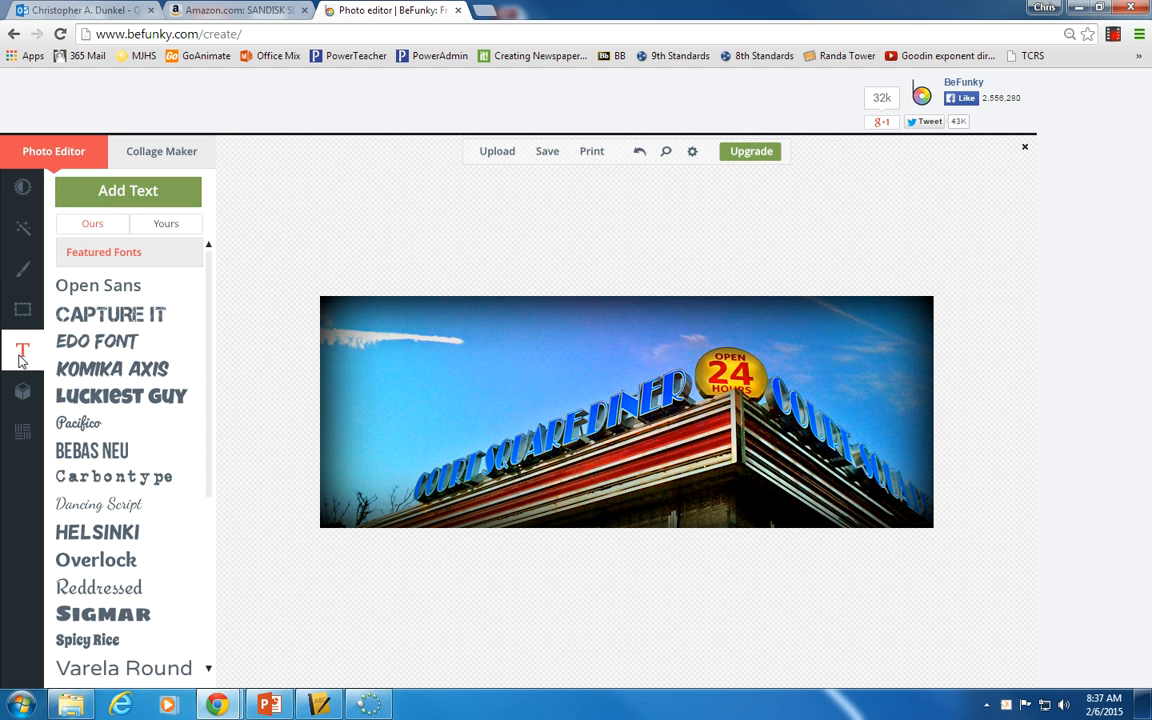
pyautogui.click(110, 313)
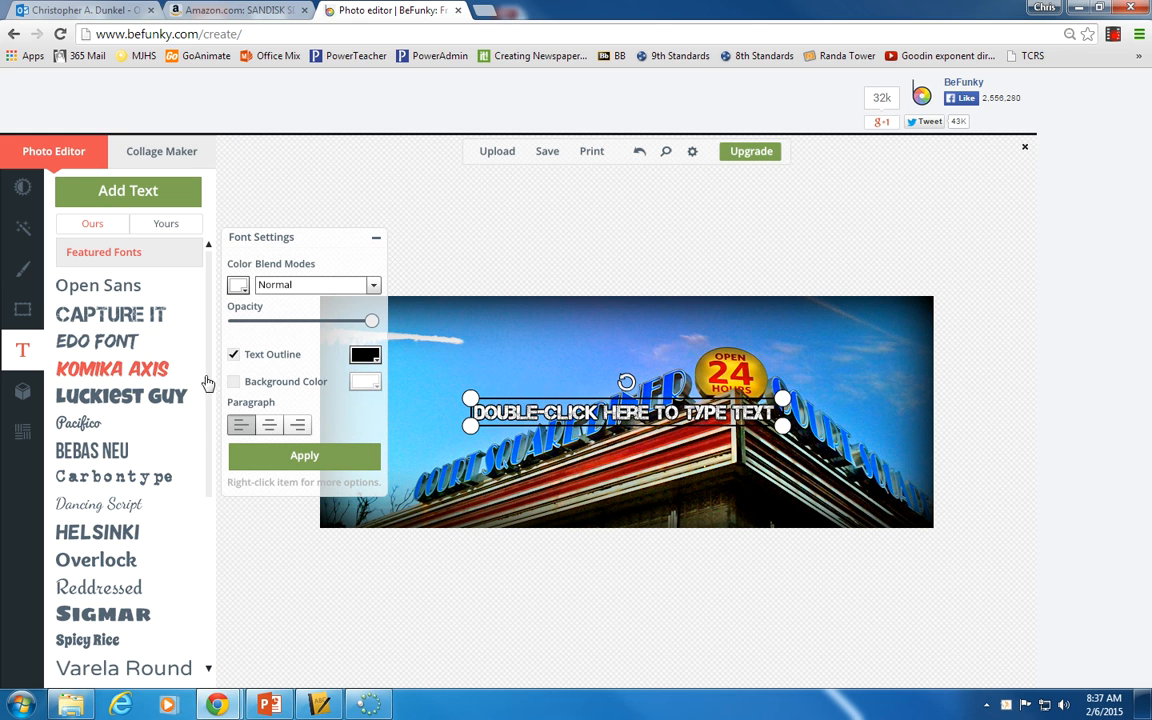
pyautogui.doubleClick(497, 404)
pyautogui.write('MHGJGH')
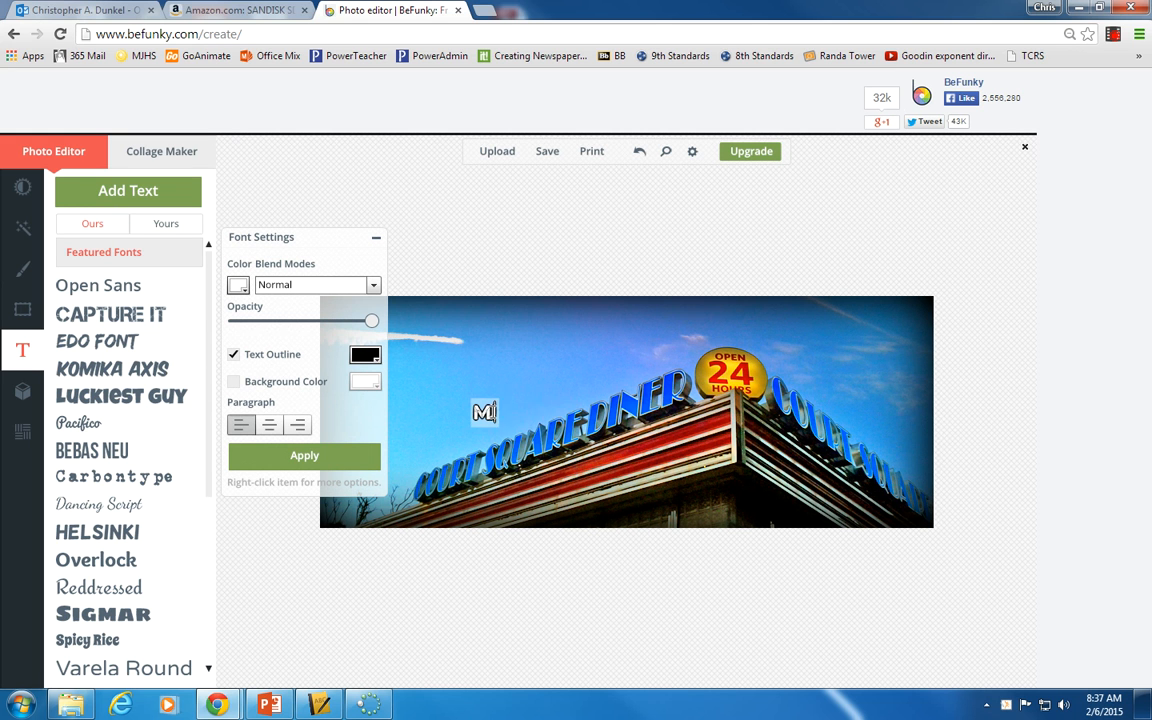
pyautogui.click(444, 425)
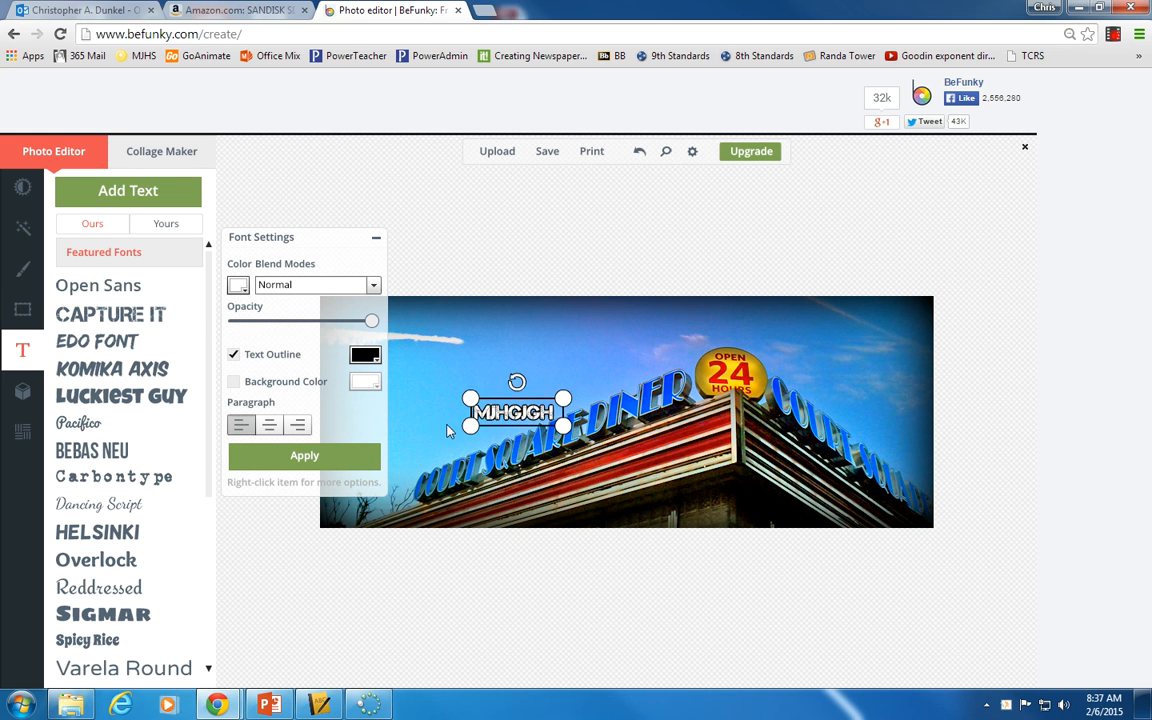
pyautogui.moveTo(474, 430); pyautogui.dragTo(440, 390)
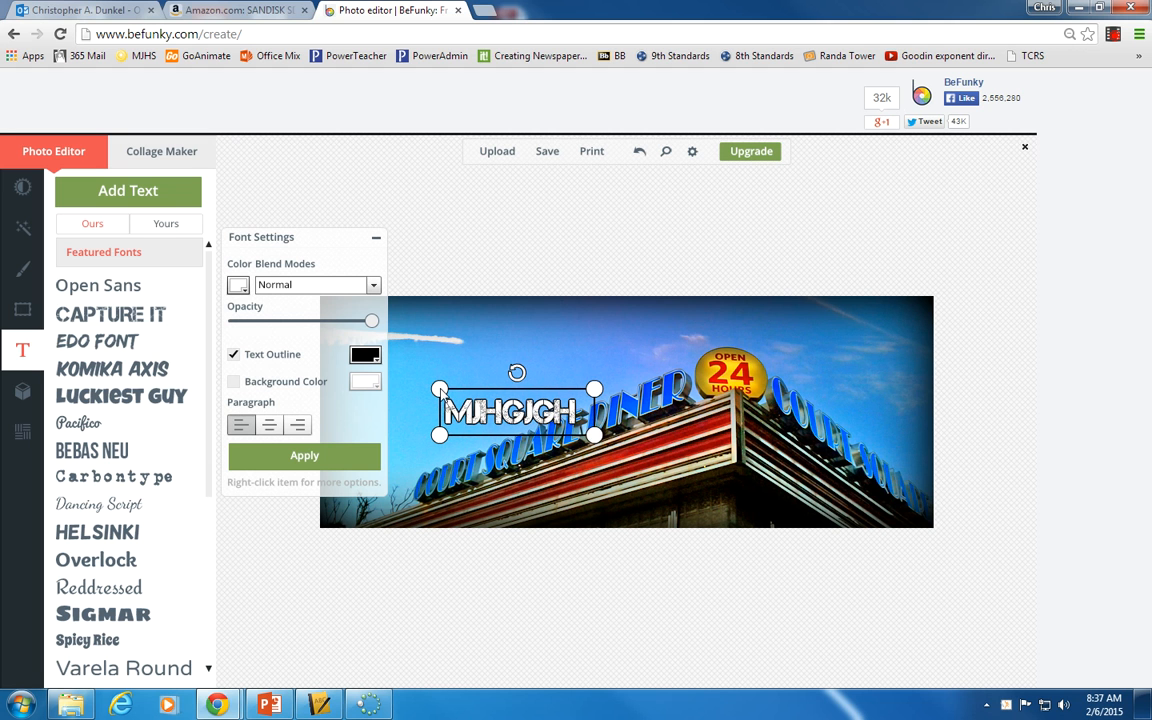
pyautogui.press('Delete')
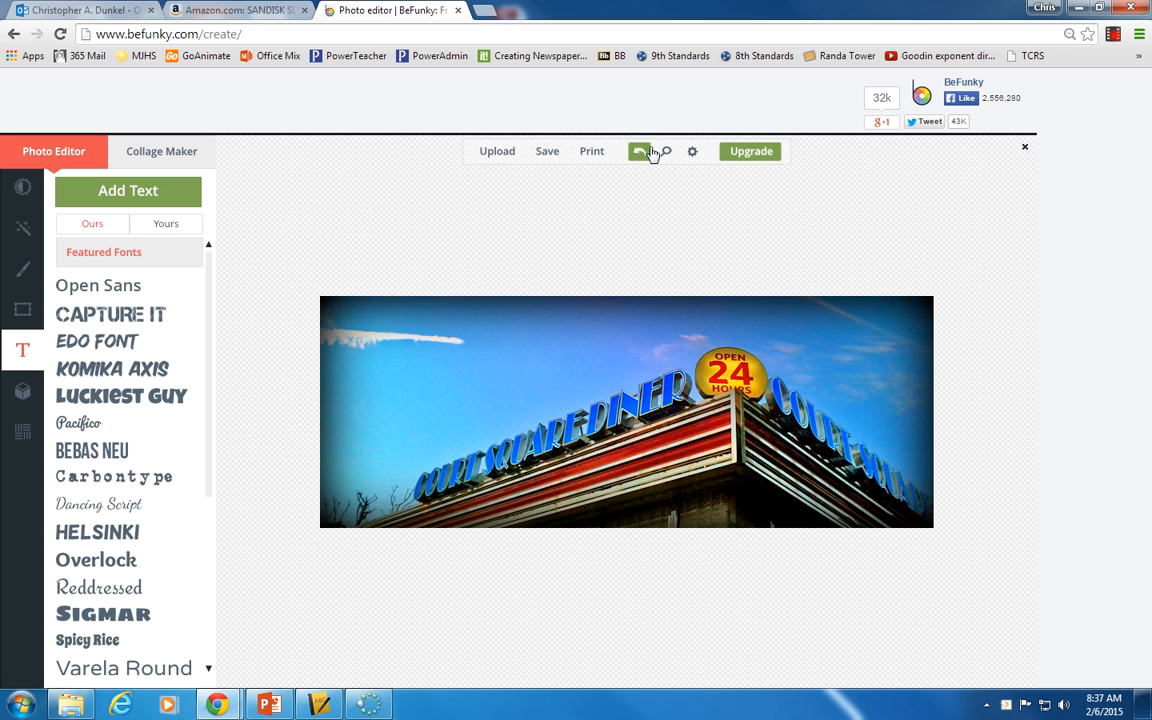
# Step: Try the black ninja figure from the featured goodies in the sky beside the diner lettering, and delete it
pyautogui.click(22, 395)
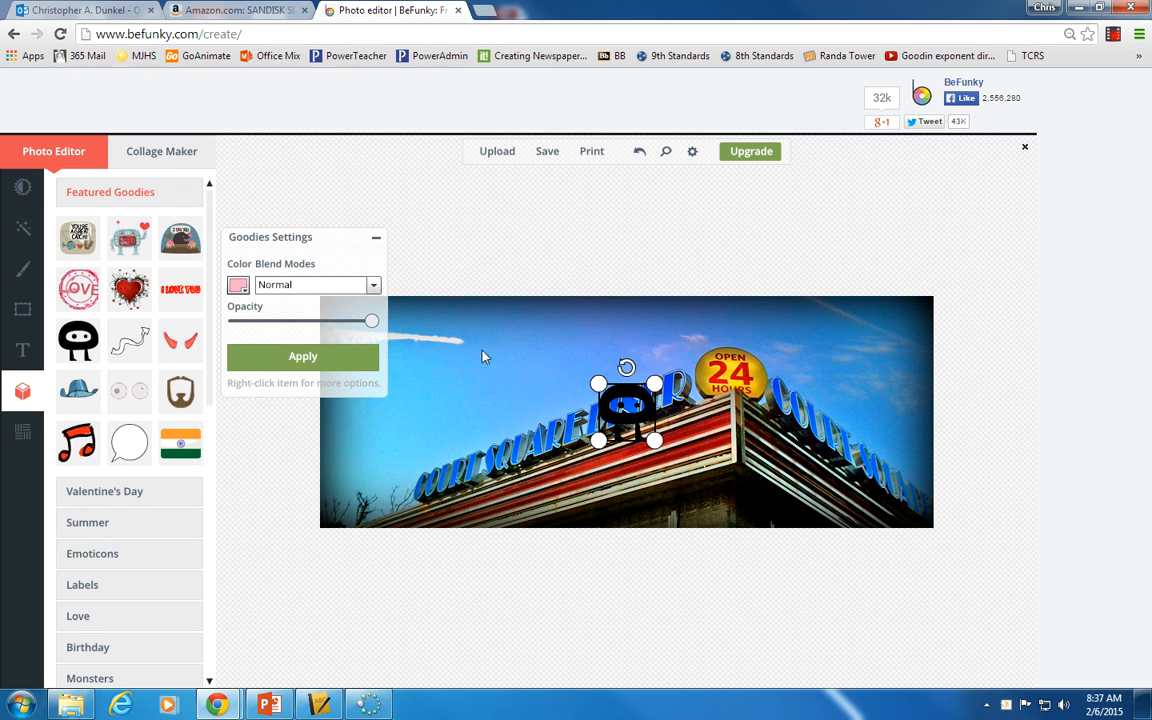
pyautogui.moveTo(608, 414); pyautogui.dragTo(430, 376)
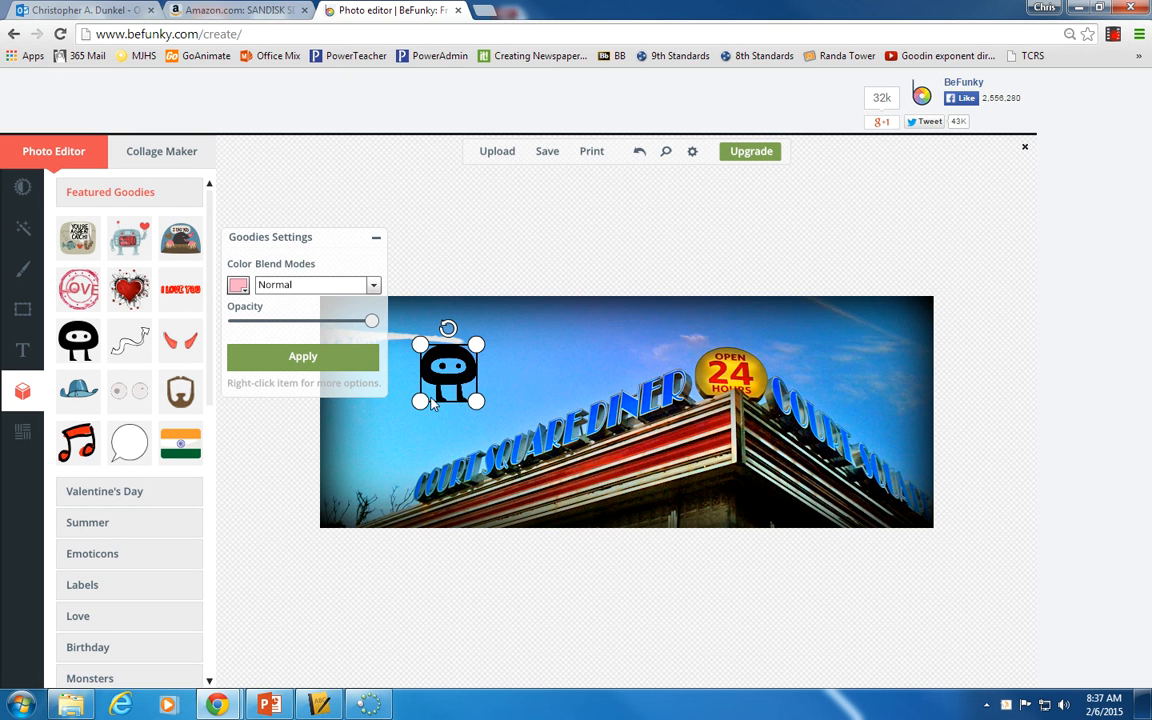
pyautogui.press('Delete')
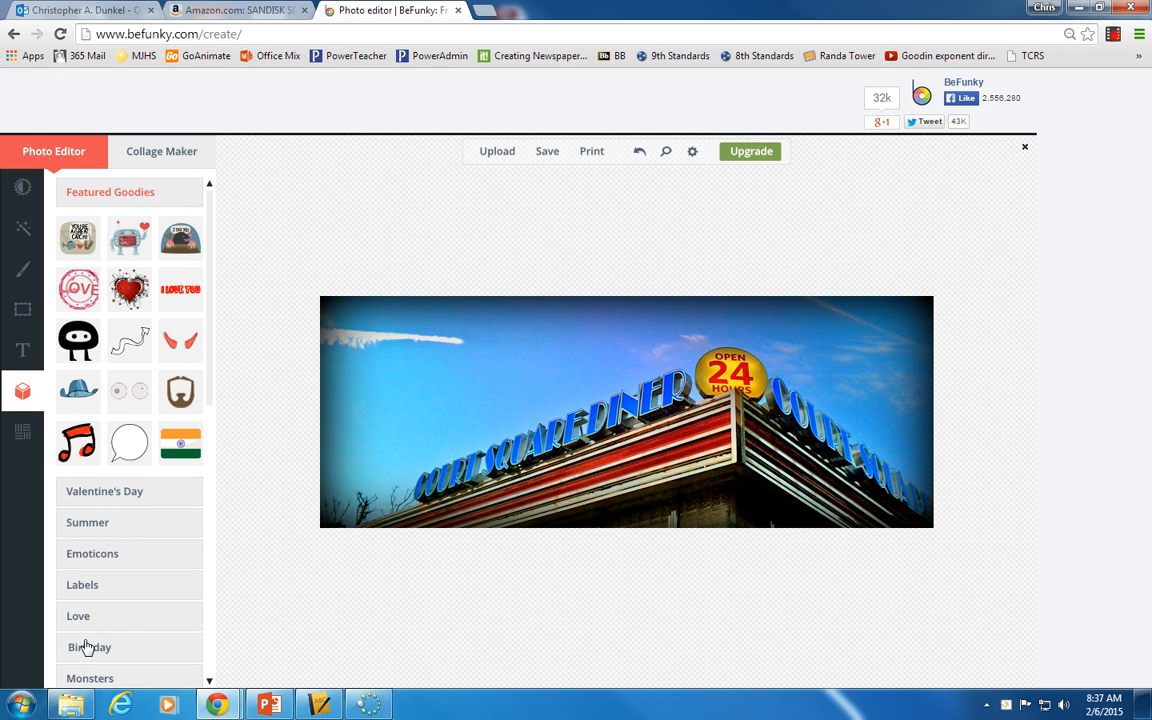
# Step: Try the pink and red bokeh 4 texture over the photo and cancel it
pyautogui.click(24, 436)
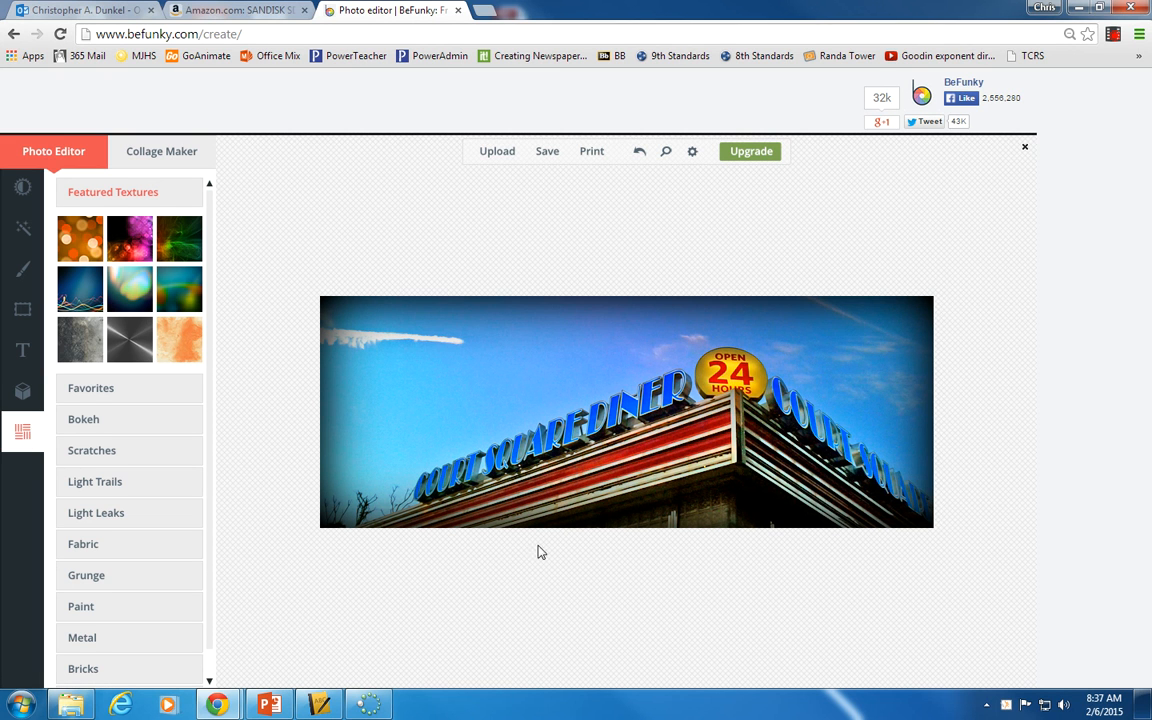
pyautogui.click(101, 421)
pyautogui.click(78, 340)
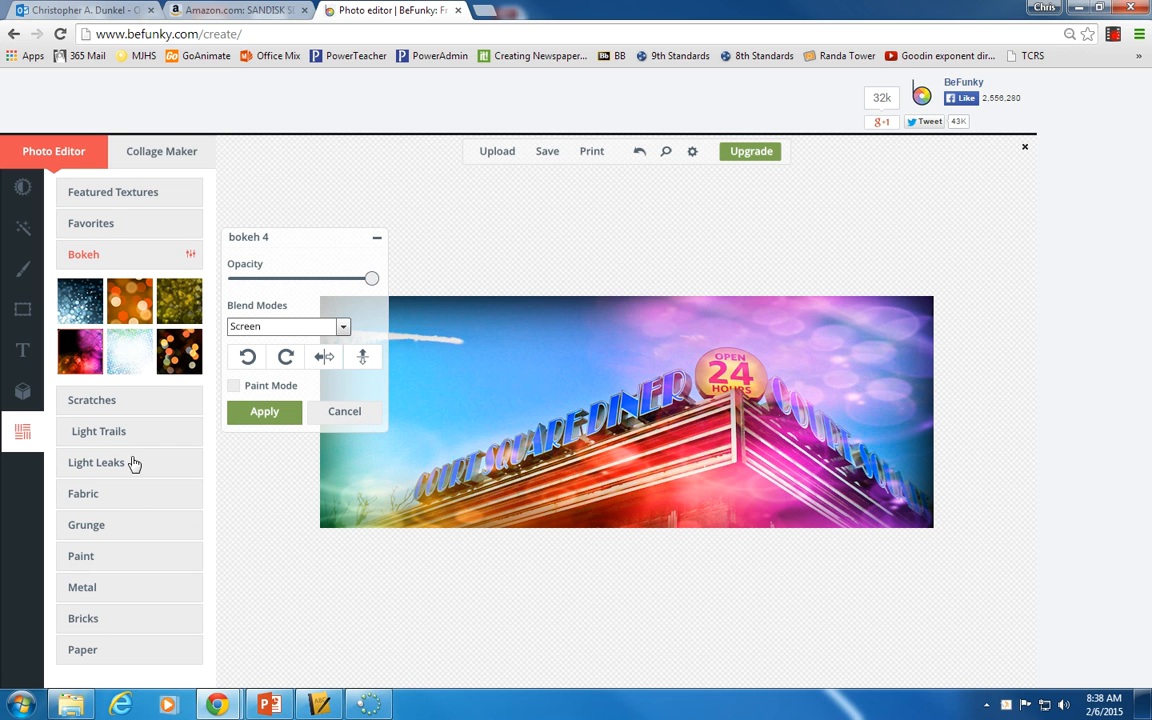
pyautogui.click(344, 412)
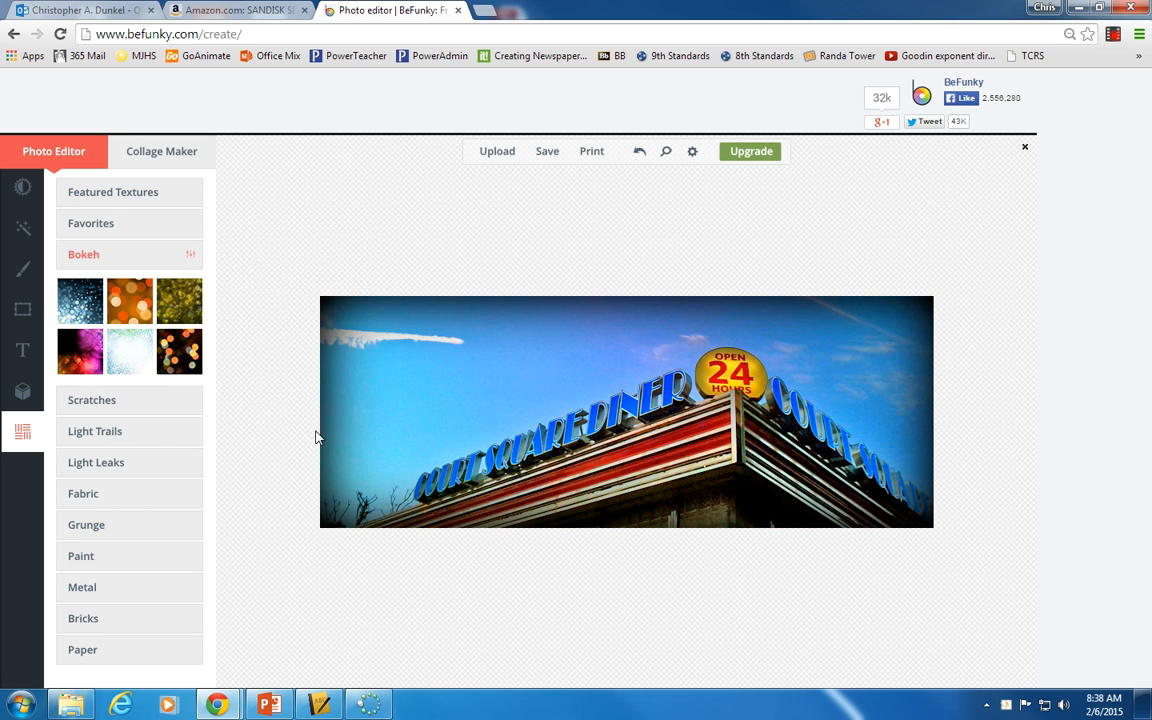
# Step: Try the light trail 5 texture on the photo, flip it horizontally and vertically, and cancel it
pyautogui.click(86, 436)
pyautogui.click(122, 383)
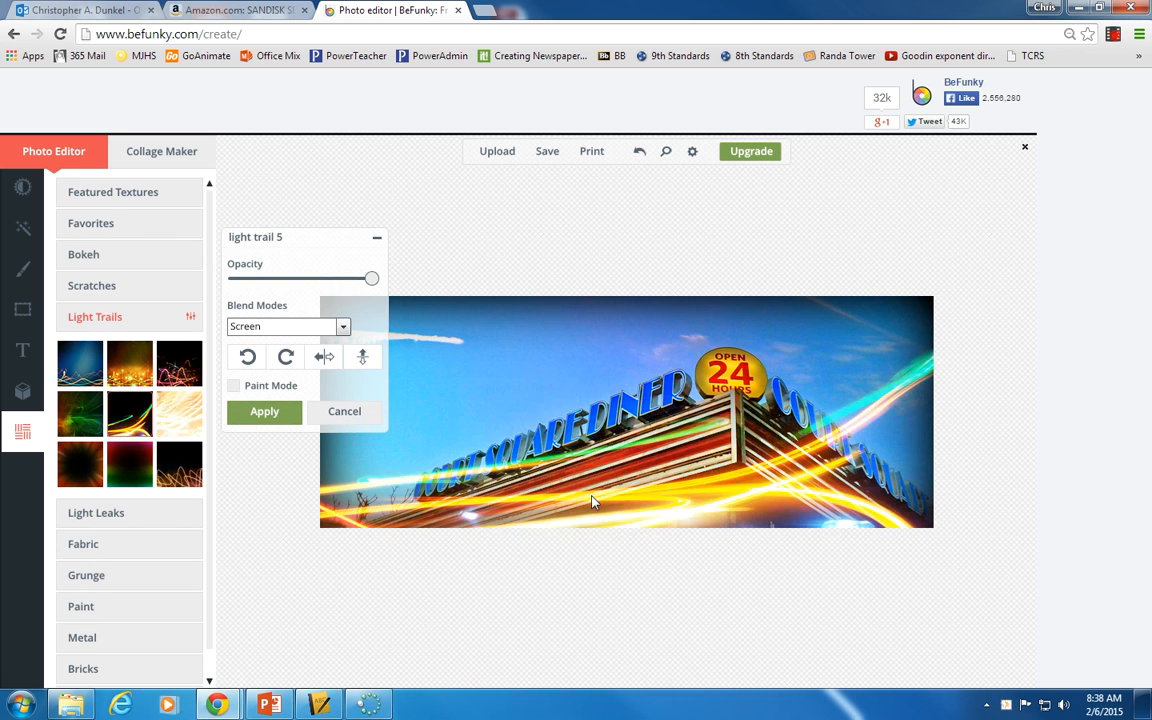
pyautogui.click(330, 360)
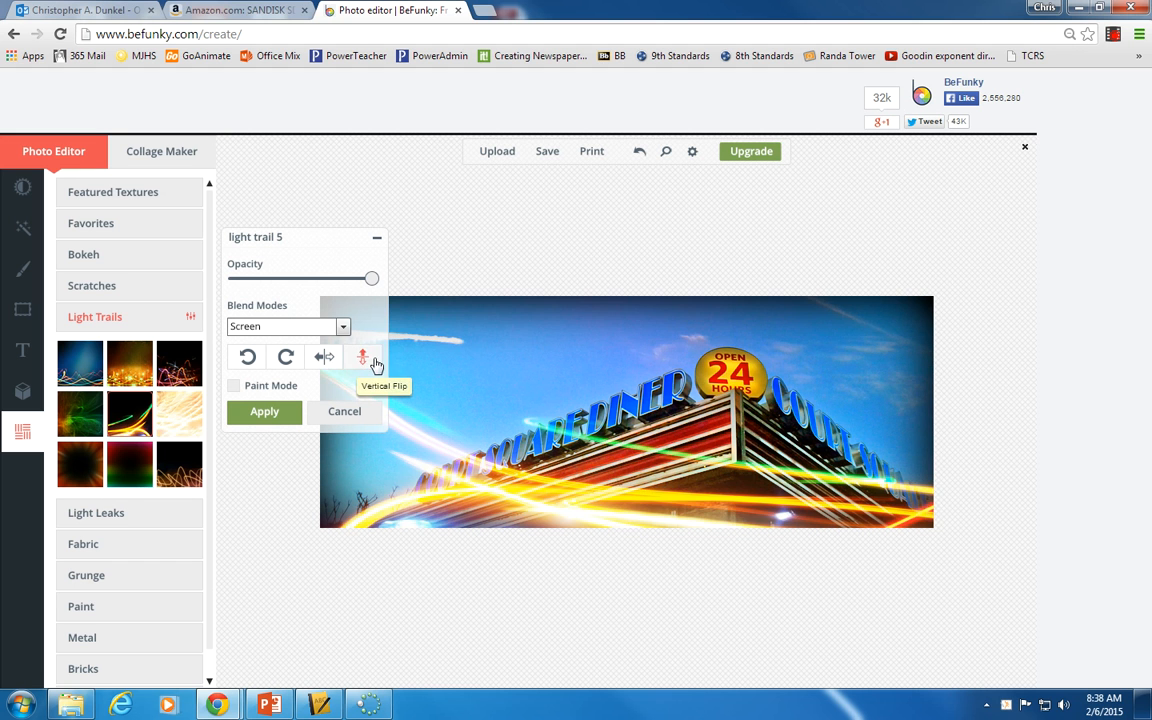
pyautogui.click(370, 362)
pyautogui.click(330, 359)
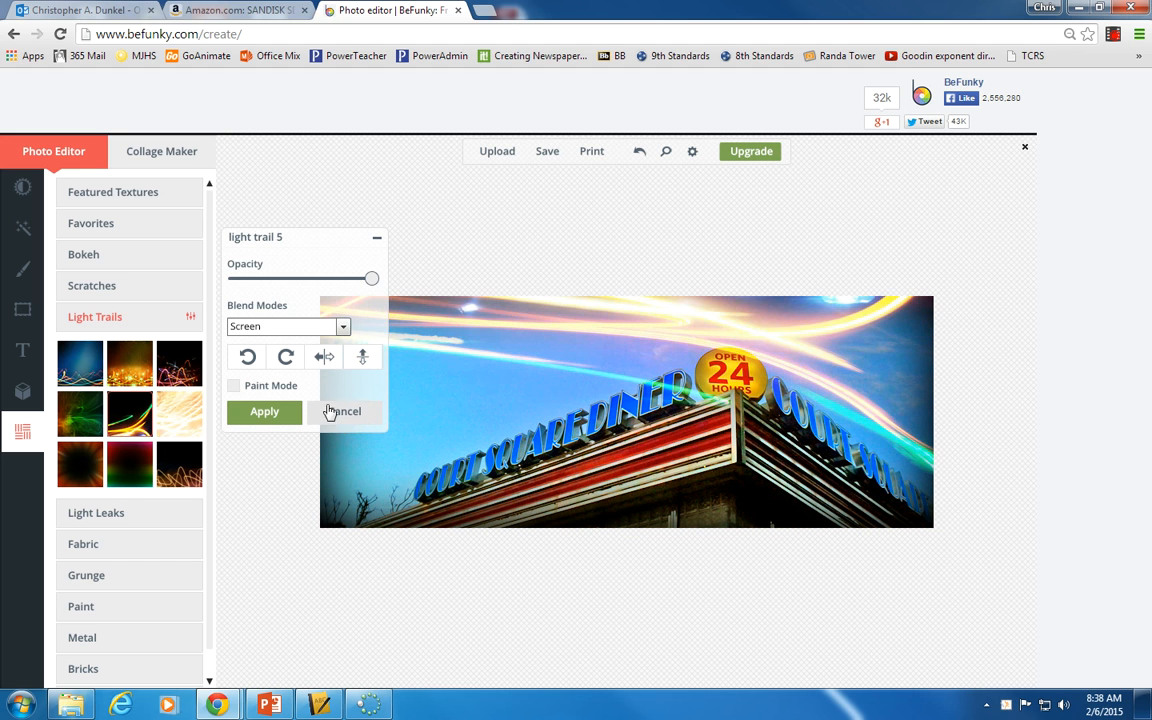
pyautogui.click(284, 416)
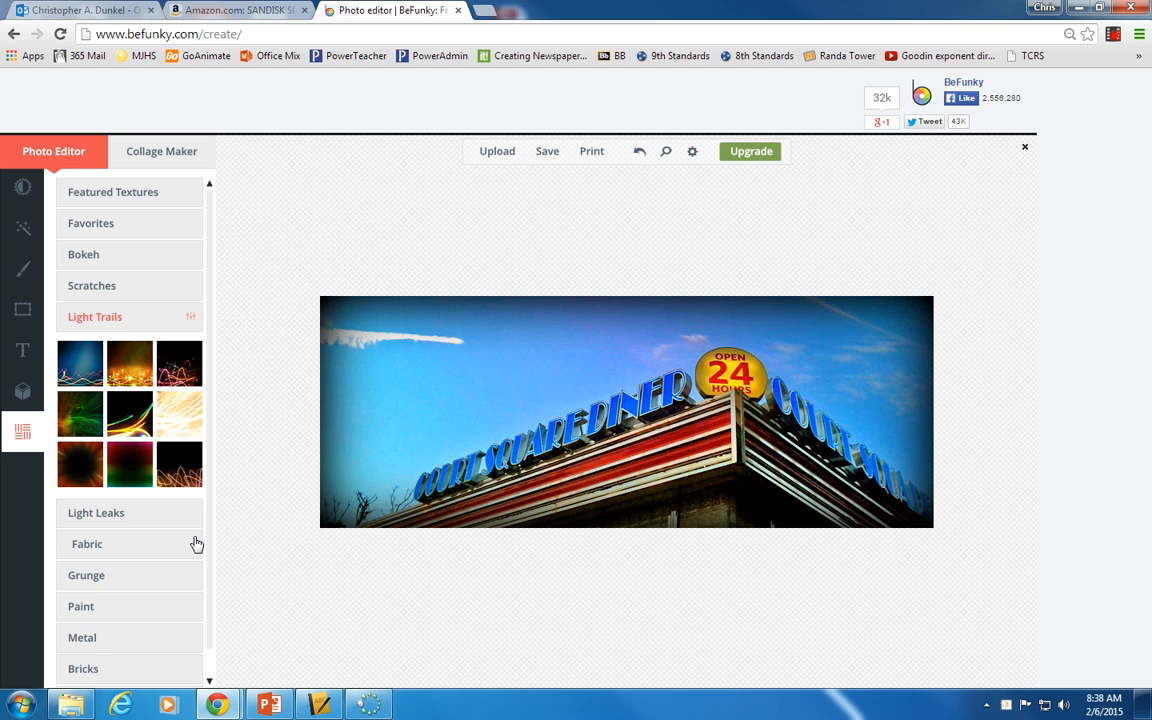
# Step: Try the grunge 2 texture over the diner photo without applying it
pyautogui.click(86, 574)
pyautogui.click(130, 428)
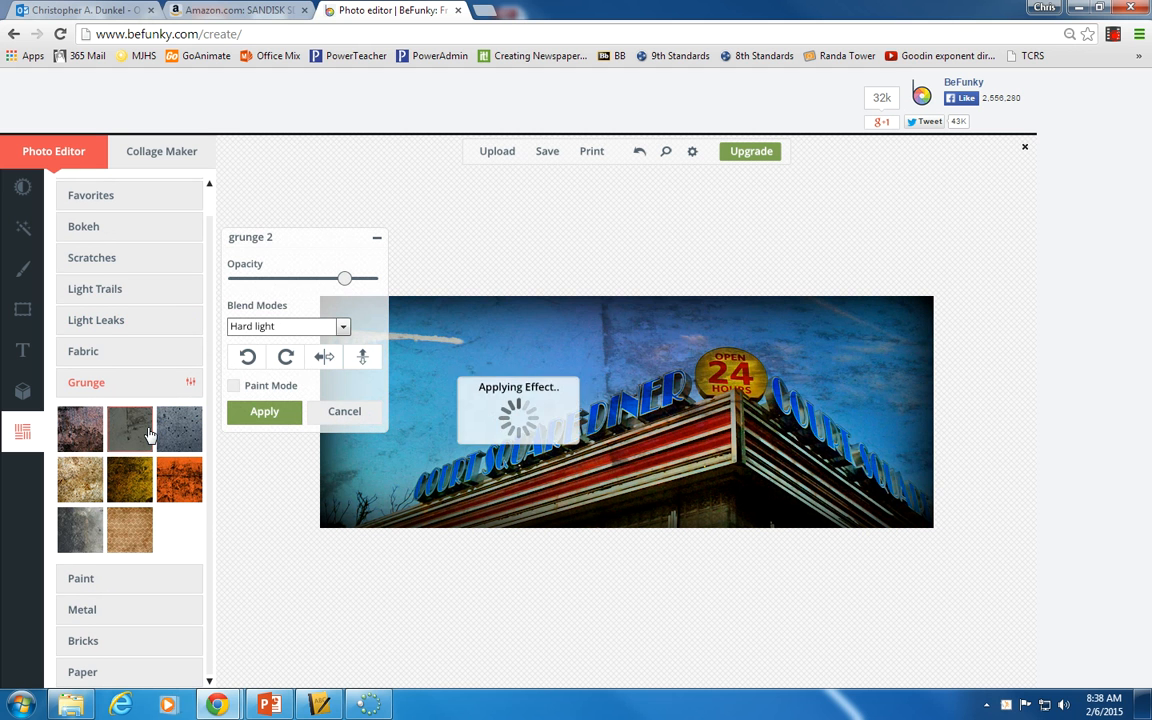
pyautogui.click(344, 411)
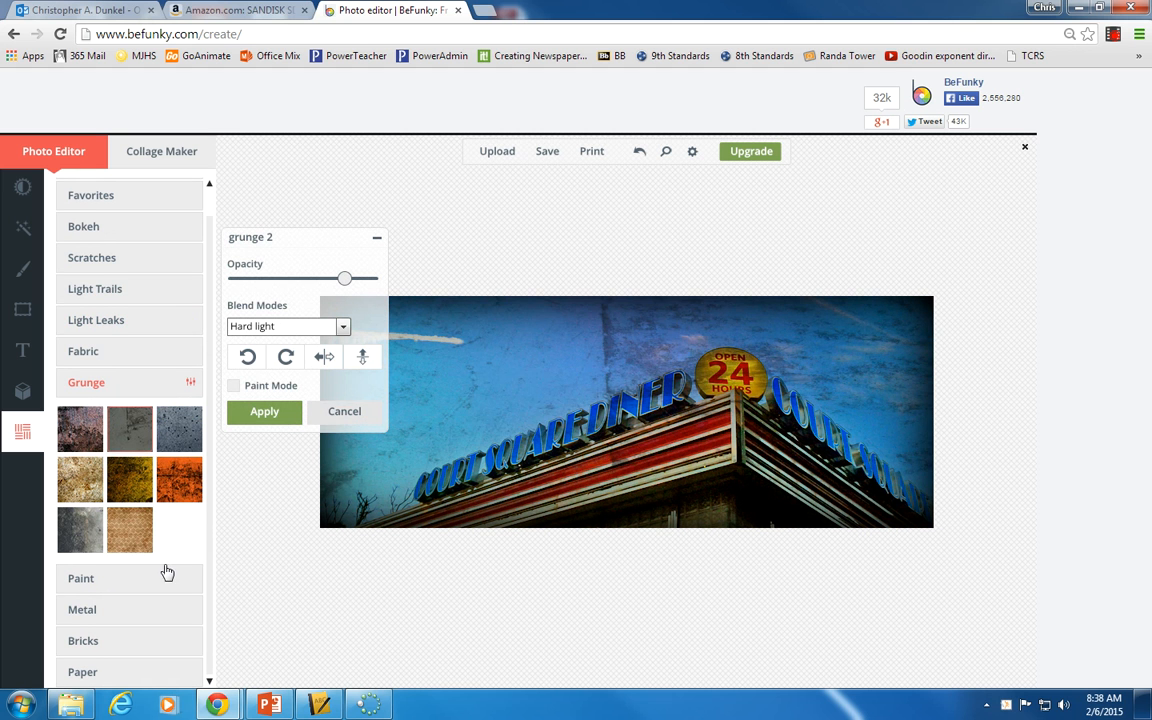